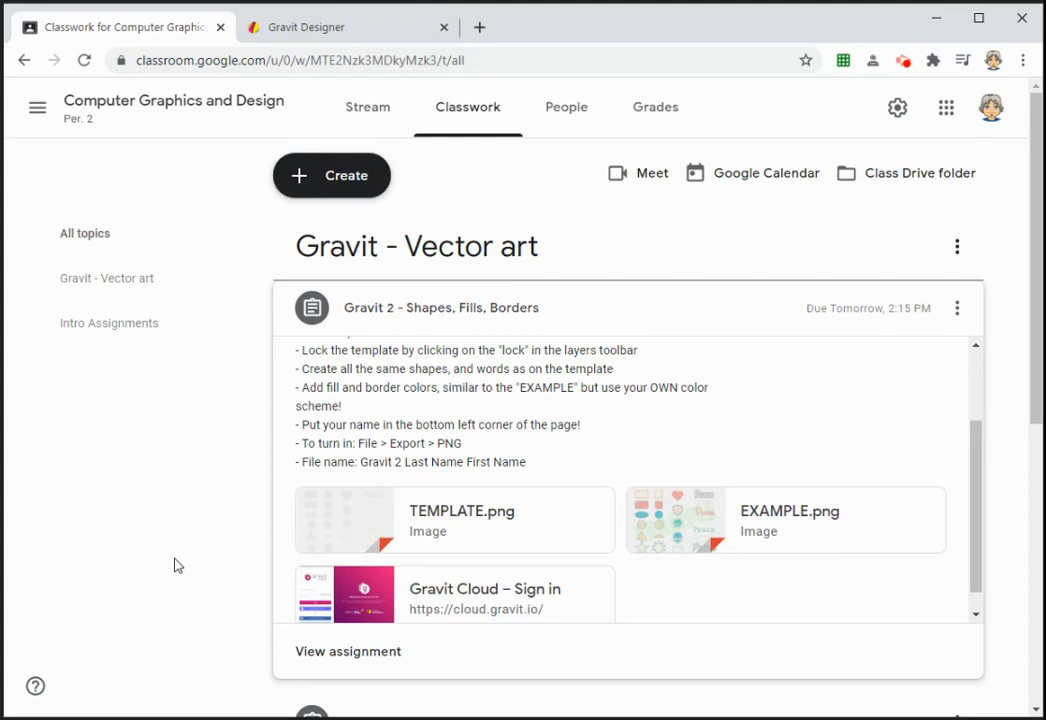
Open the Gravit 2 assignment's TEMPLATE.png attachment in a new window and download it to the computer.
{"action": "left_click", "coordinate": [442, 515]}
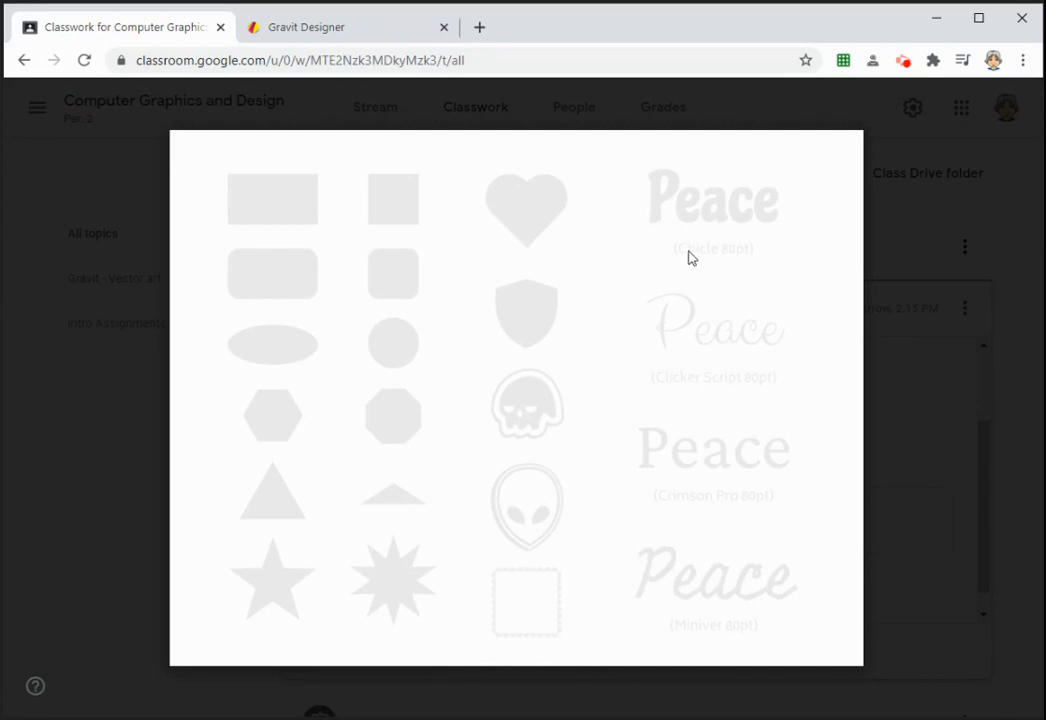
{"action": "left_click", "coordinate": [754, 330]}
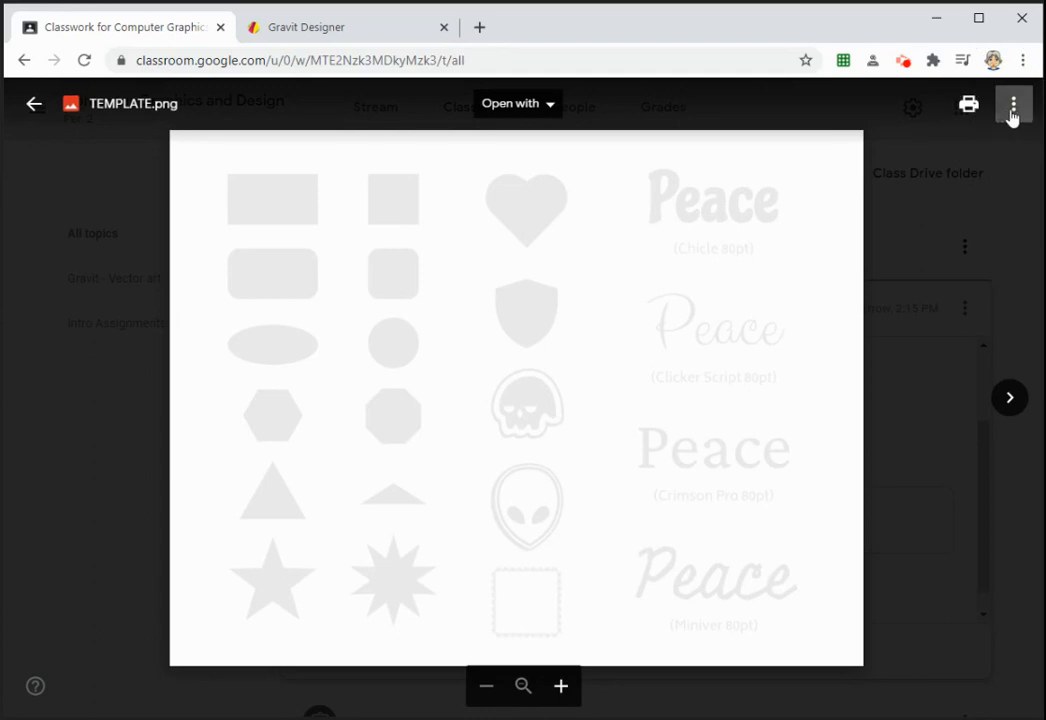
{"action": "left_click", "coordinate": [1011, 115]}
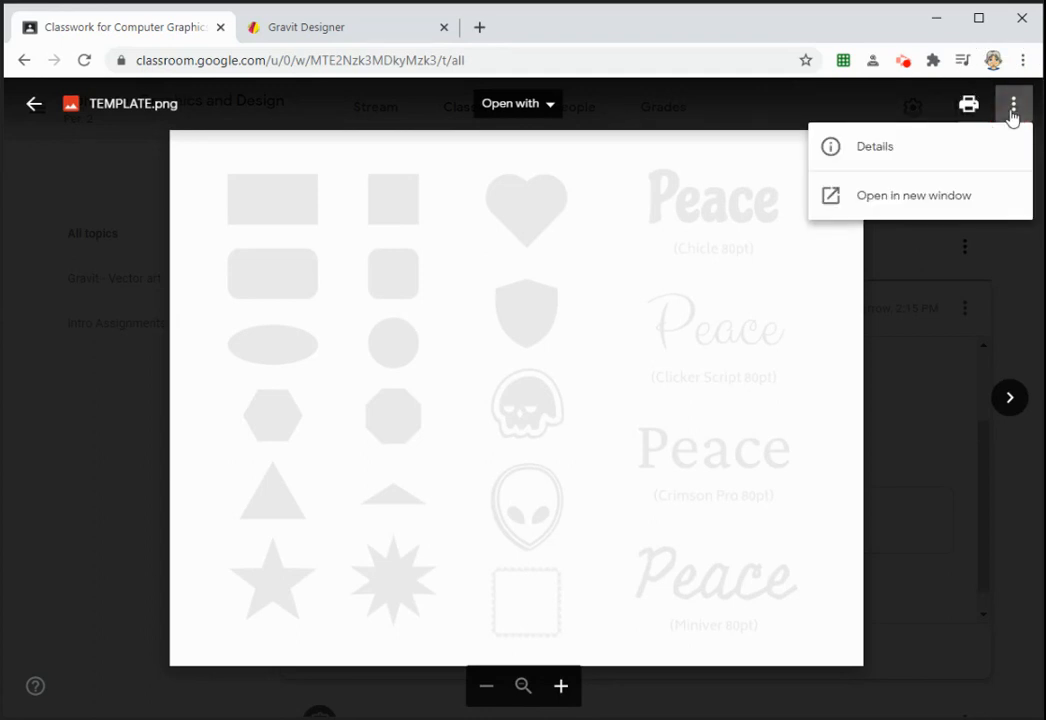
{"action": "left_click", "coordinate": [920, 200]}
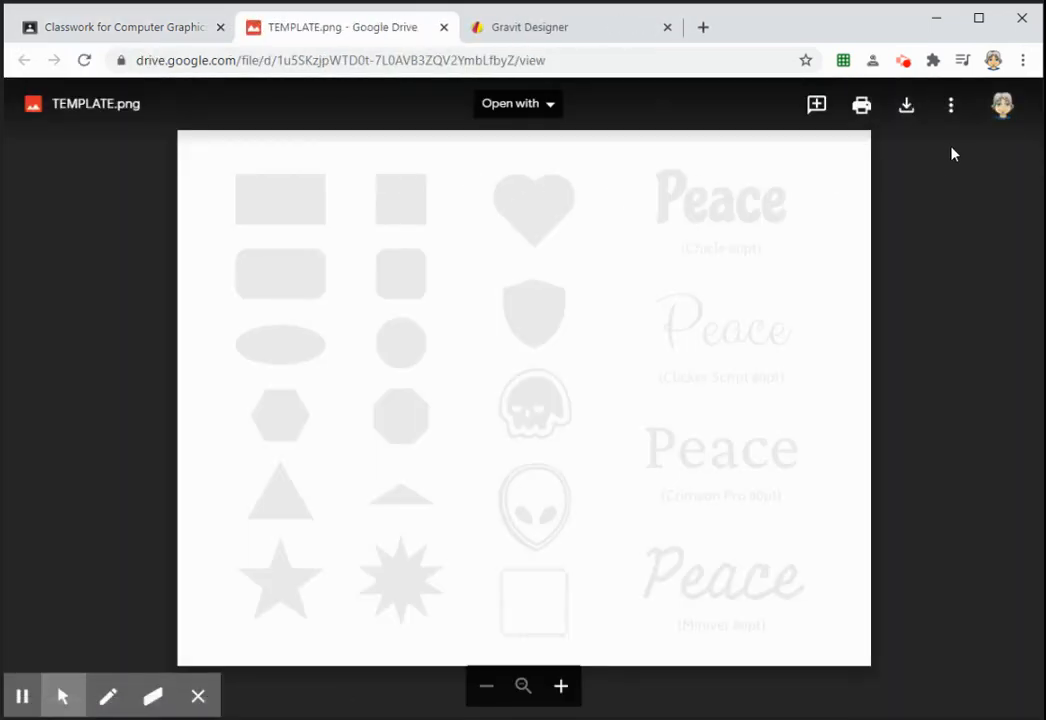
{"action": "left_click", "coordinate": [908, 111]}
{"action": "left_click", "coordinate": [908, 111]}
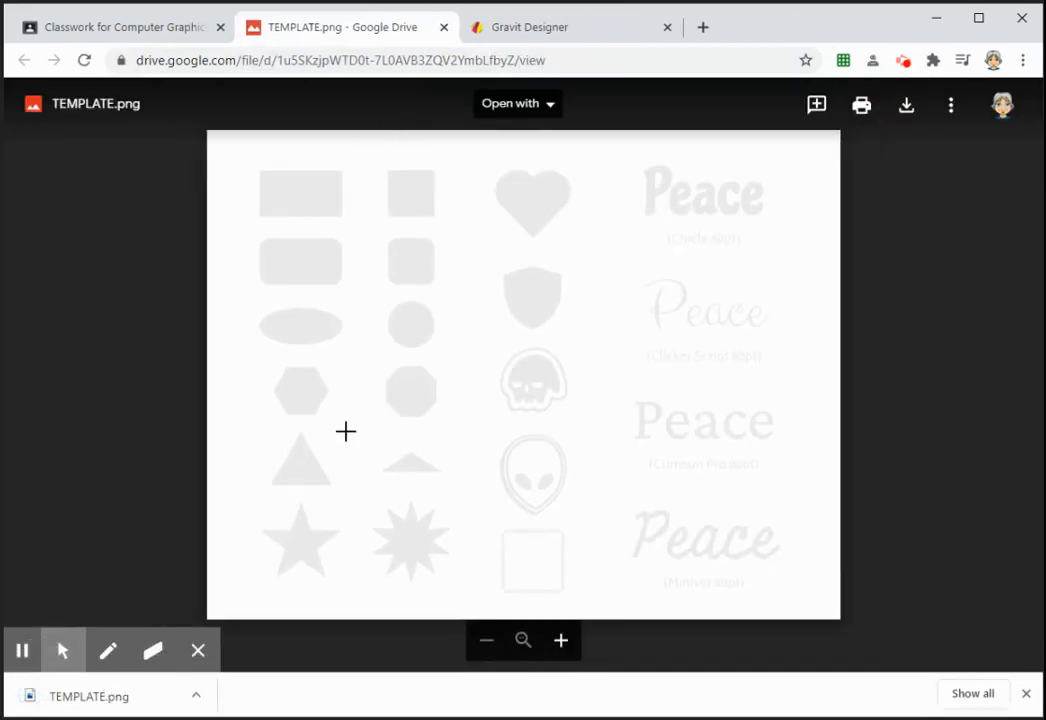
{"action": "left_click", "coordinate": [198, 652]}
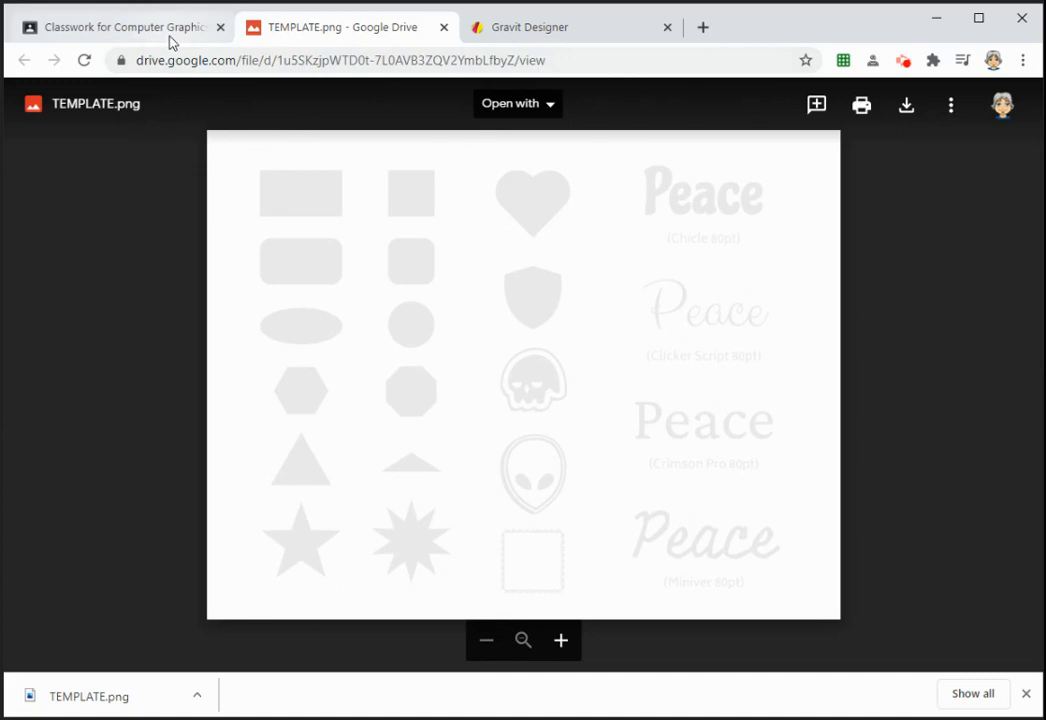
Switch to Gravit Designer and create a new print design in US-Letter Landscape (11x8.5 in) size.
{"action": "left_click", "coordinate": [560, 28]}
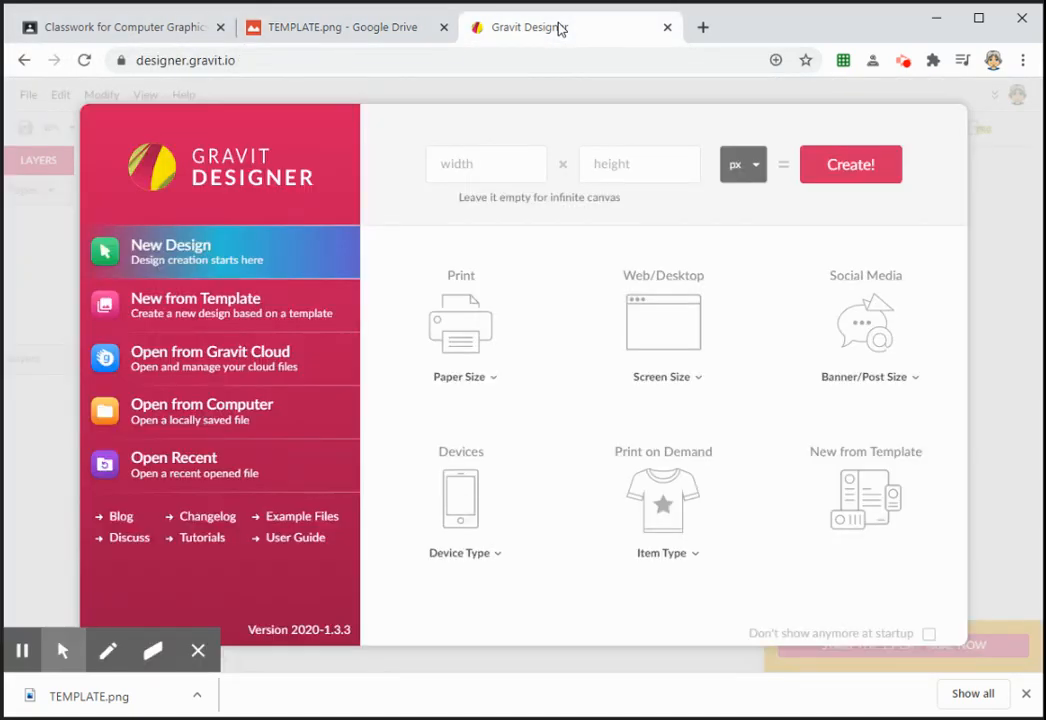
{"action": "left_click", "coordinate": [198, 657]}
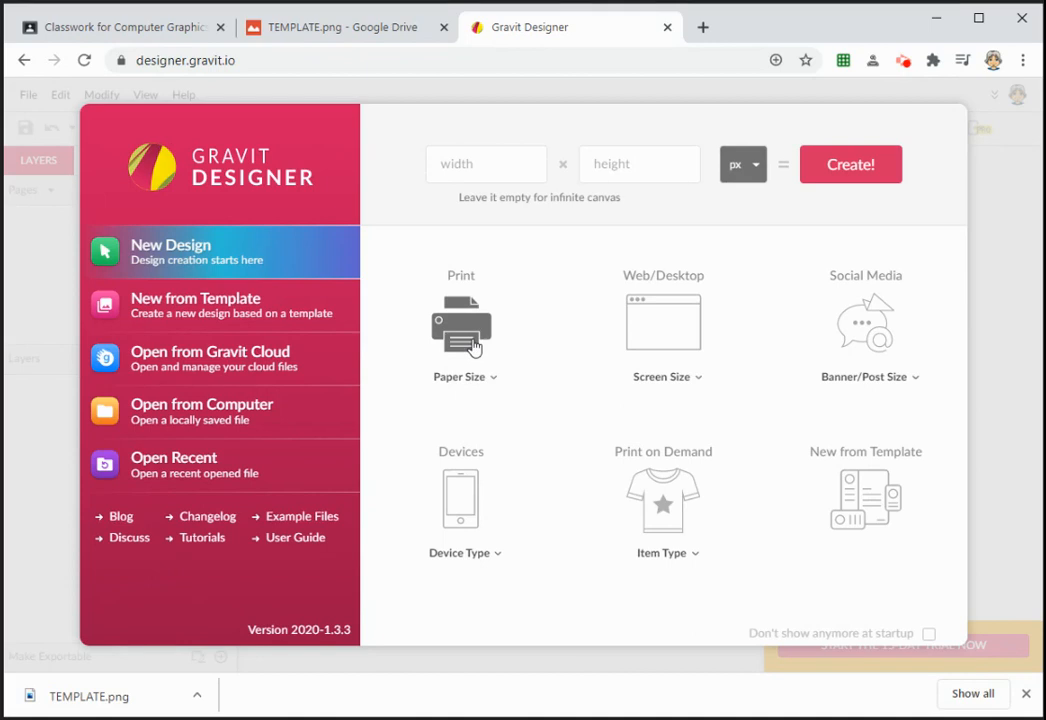
{"action": "left_click", "coordinate": [473, 341]}
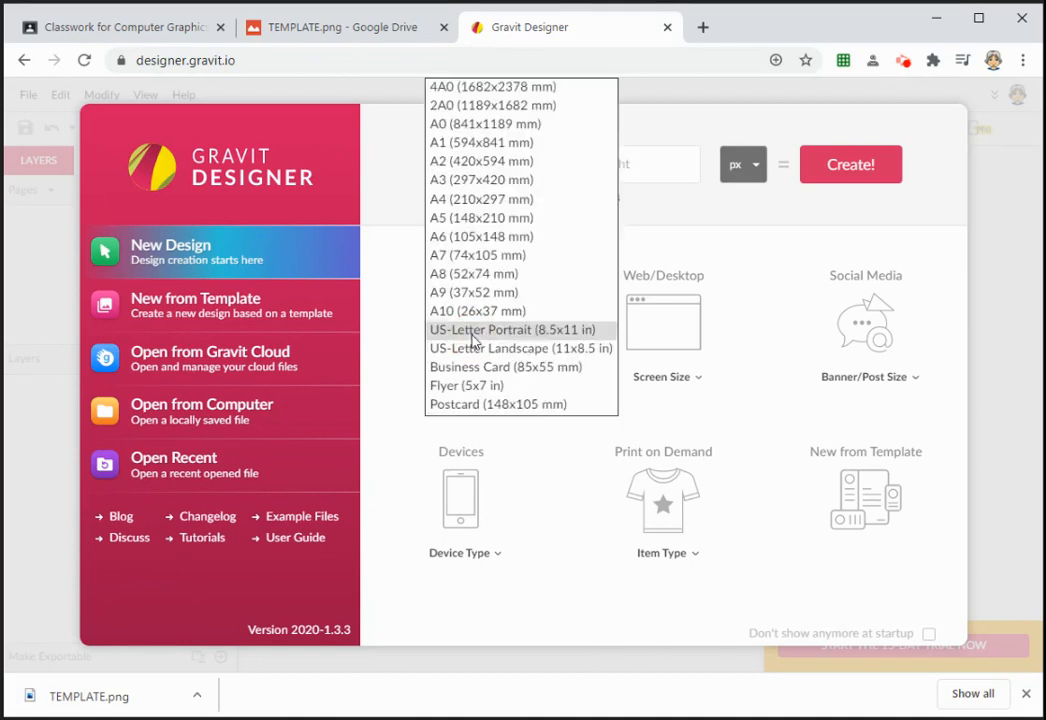
{"action": "left_click", "coordinate": [563, 353]}
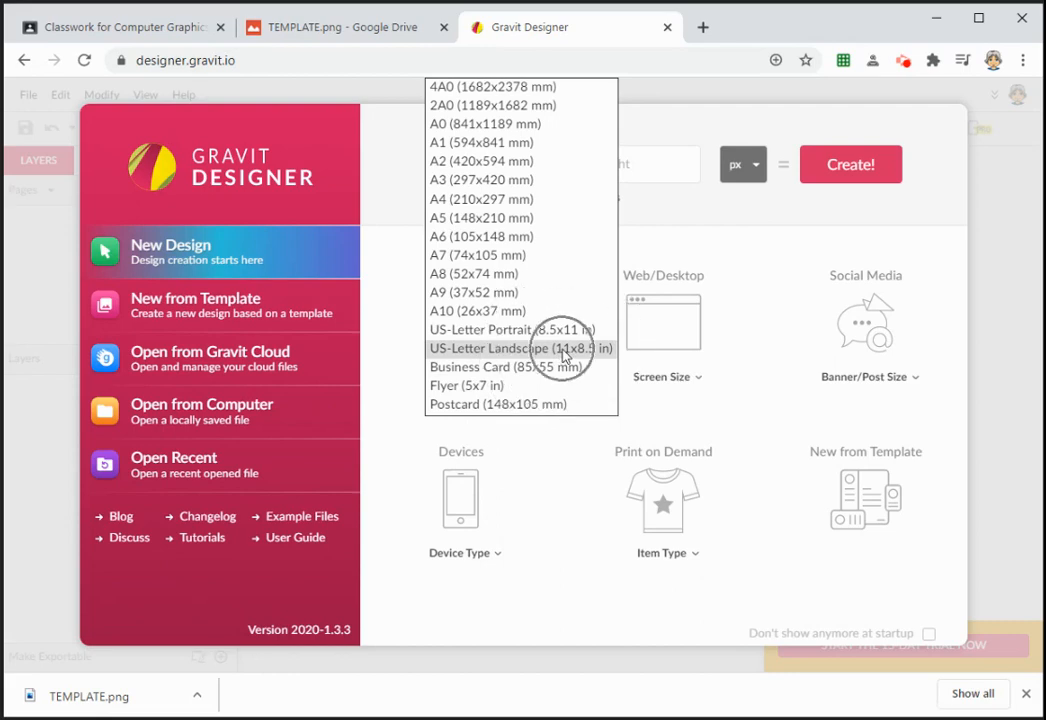
{"action": "left_click", "coordinate": [527, 350]}
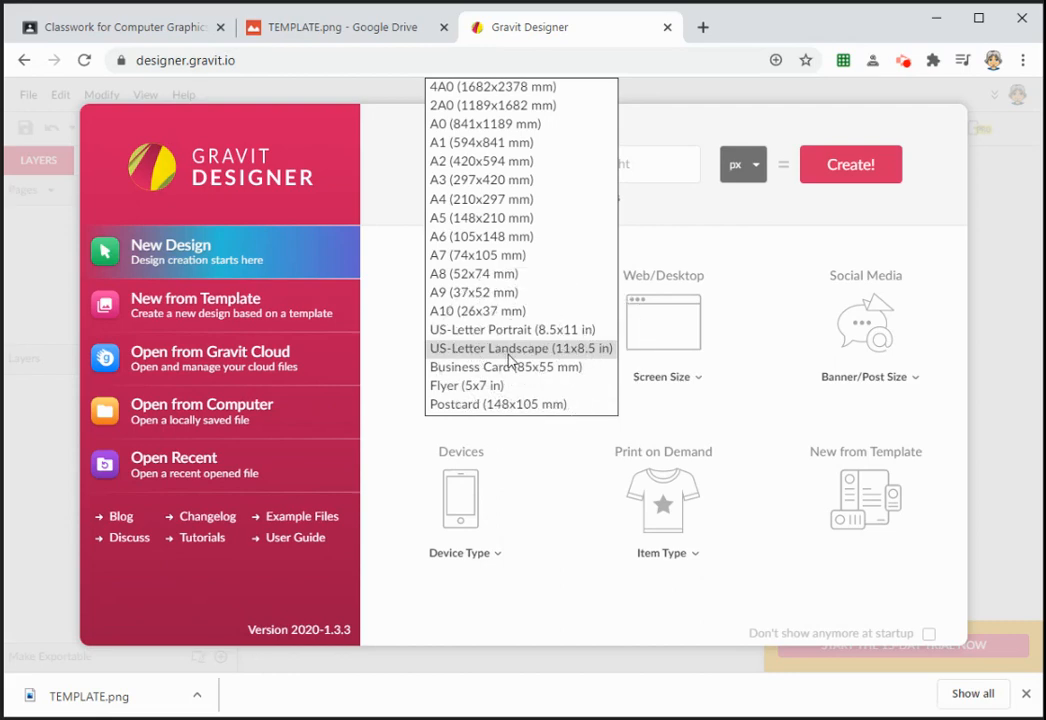
{"action": "left_click", "coordinate": [510, 352]}
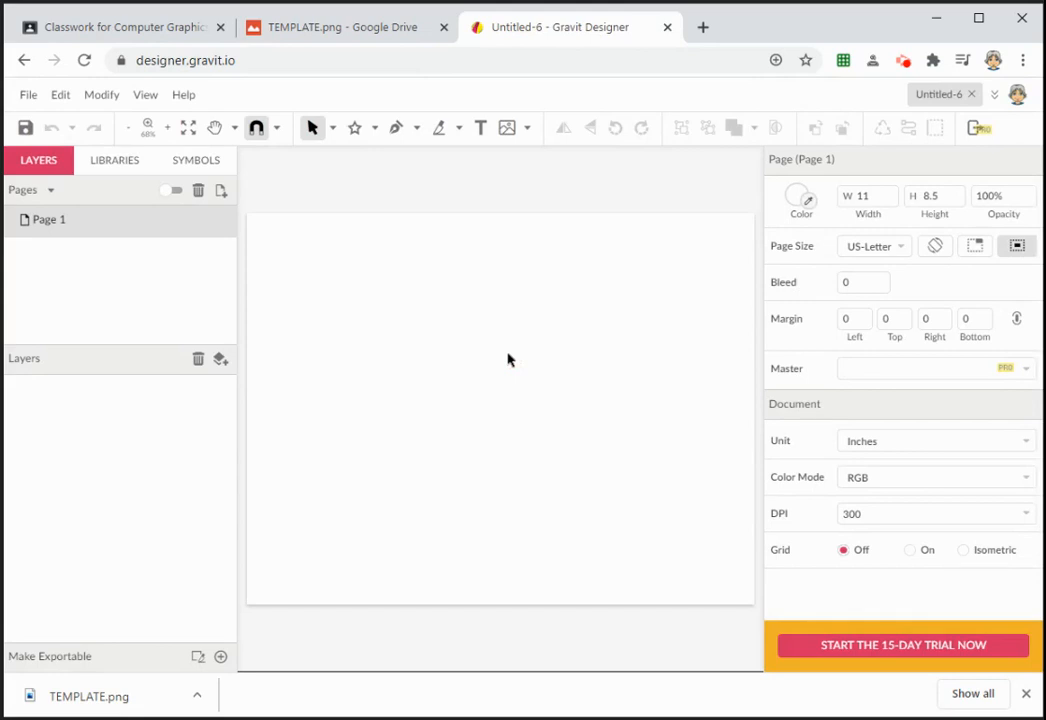
{"action": "left_click", "coordinate": [1026, 693]}
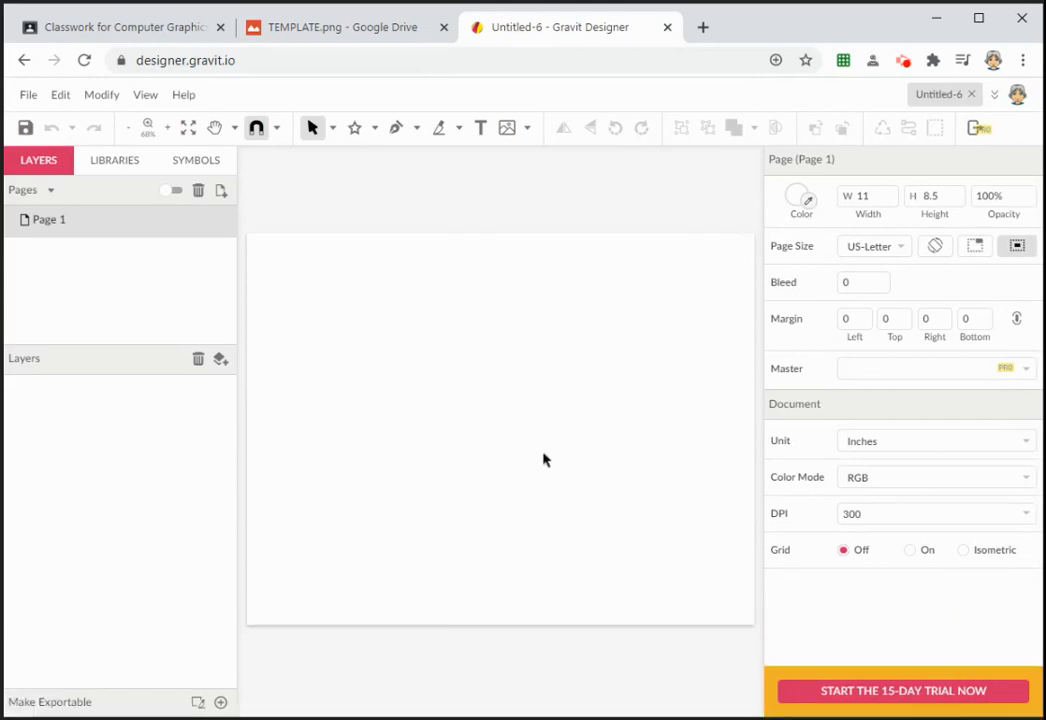
Import the TEMPLATE image from the "tools 1 shapes fills borders" folder onto the page.
{"action": "left_click", "coordinate": [503, 133]}
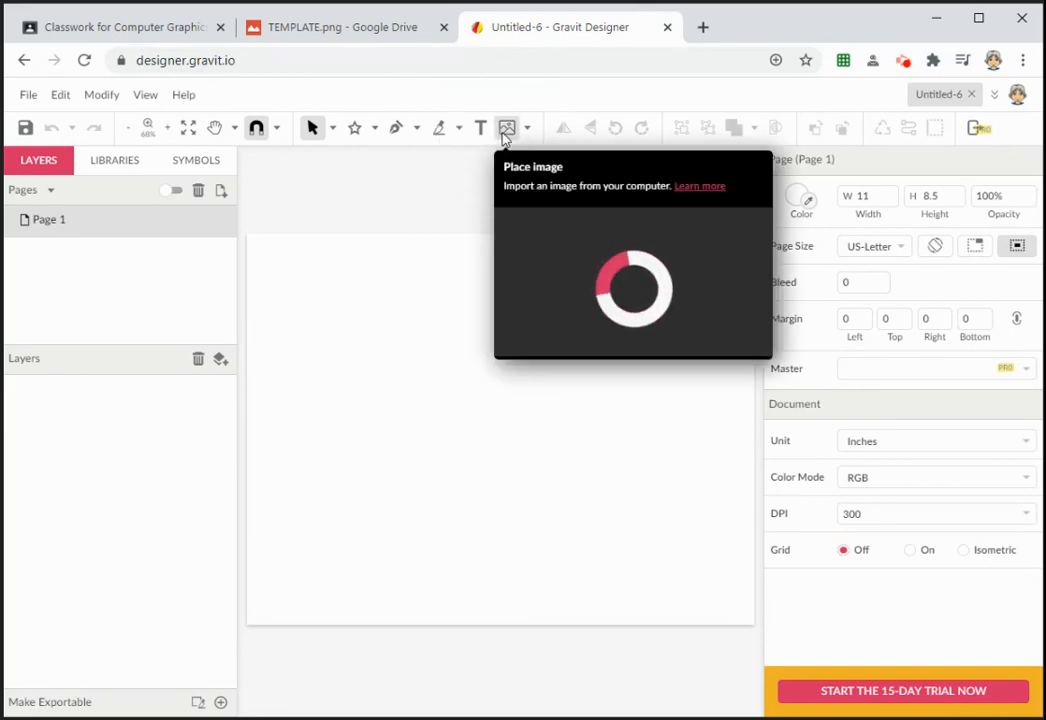
{"action": "left_click", "coordinate": [32, 101]}
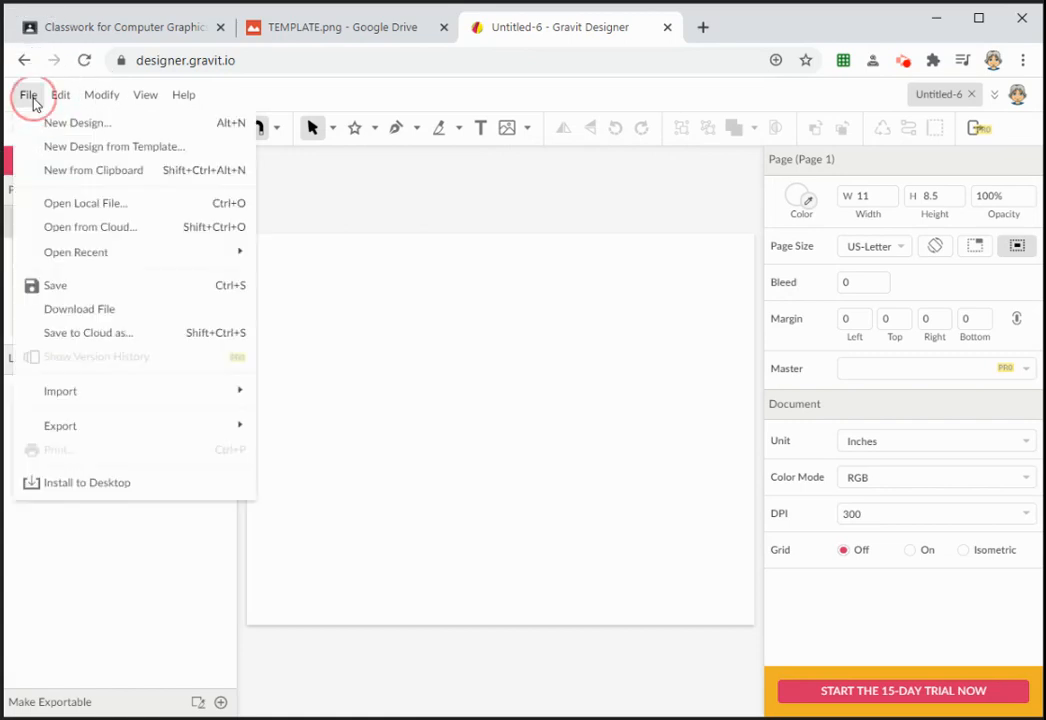
{"action": "mouse_move", "coordinate": [70, 396]}
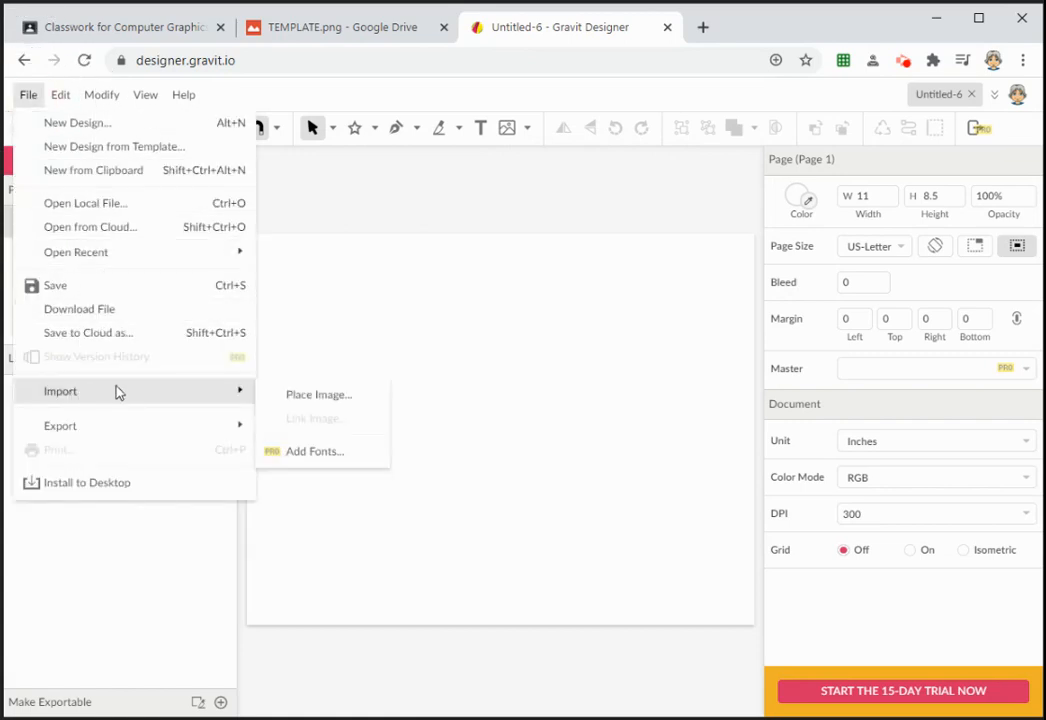
{"action": "left_click", "coordinate": [313, 395]}
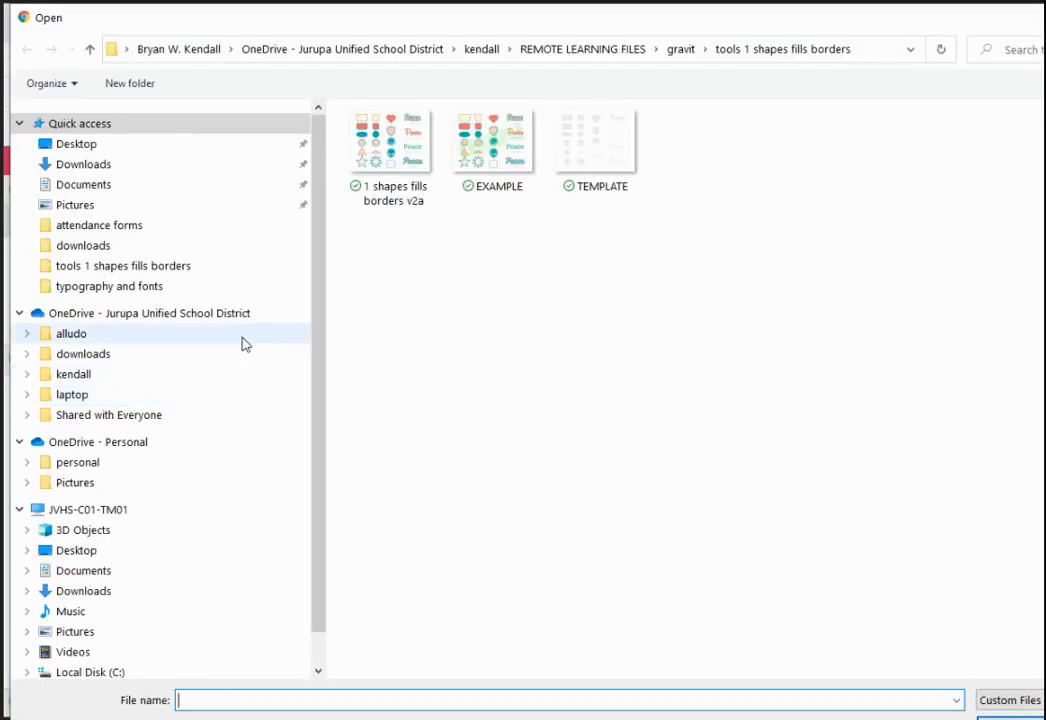
{"action": "left_click_drag", "start_coordinate": [4, 4], "coordinate": [218, 203]}
{"action": "left_click_drag", "start_coordinate": [331, 210], "coordinate": [228, 157]}
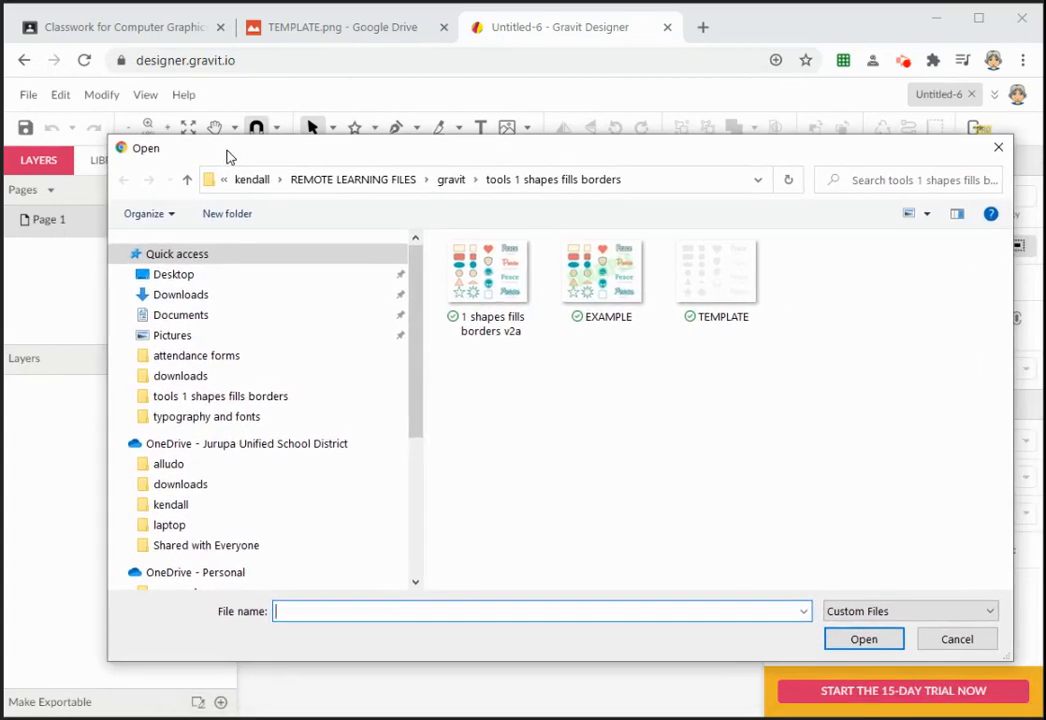
{"action": "left_click", "coordinate": [731, 276]}
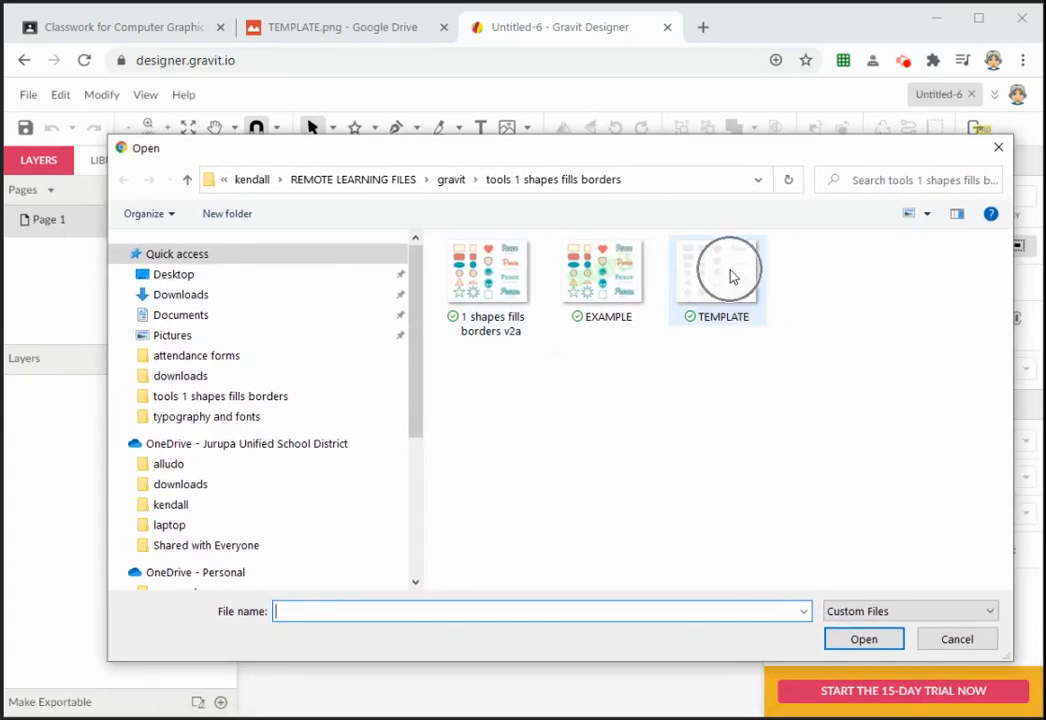
{"action": "left_click", "coordinate": [868, 638]}
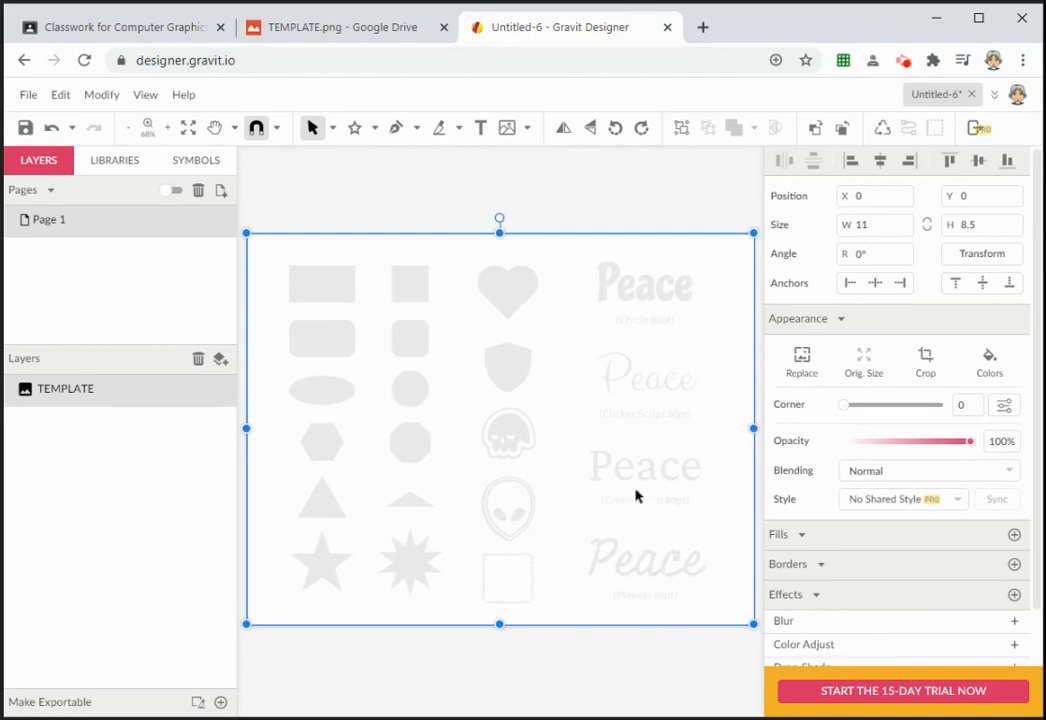
Undo a trial move of the template image and lock the TEMPLATE layer.
{"action": "left_click_drag", "start_coordinate": [581, 470], "coordinate": [561, 478]}
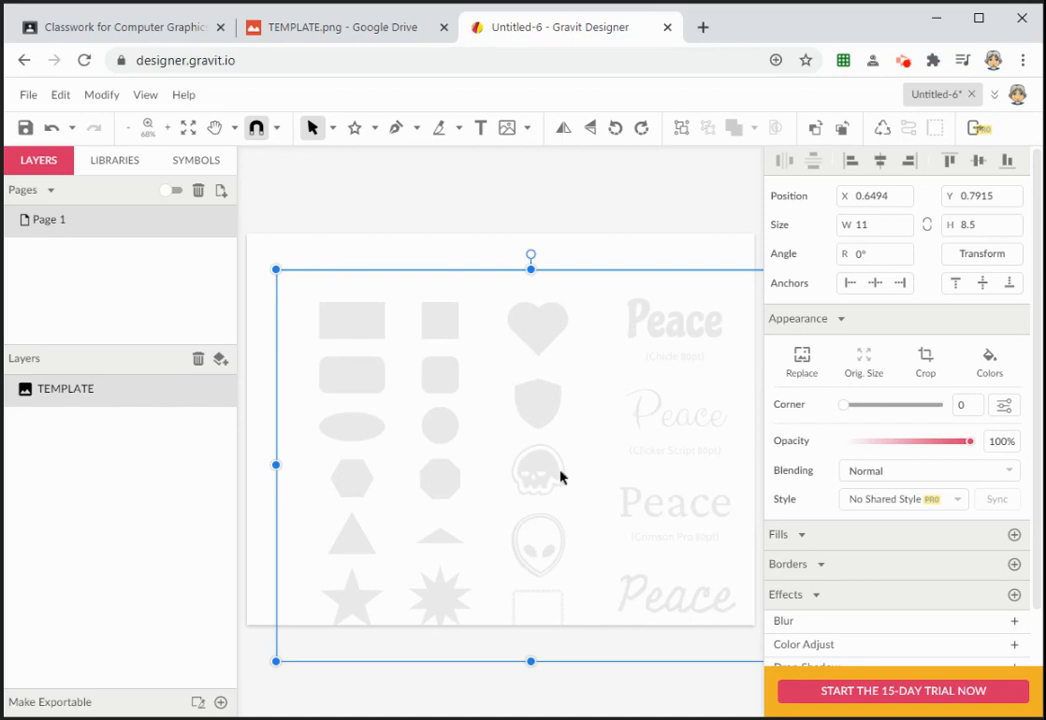
{"action": "key", "text": "ctrl+z"}
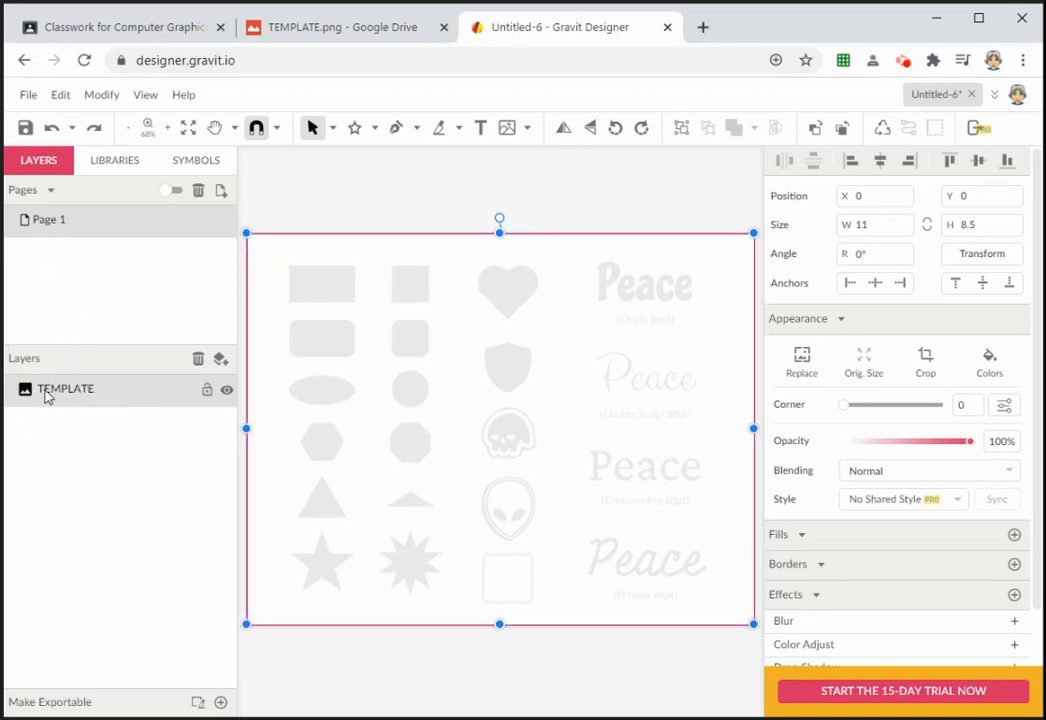
{"action": "left_click", "coordinate": [207, 391]}
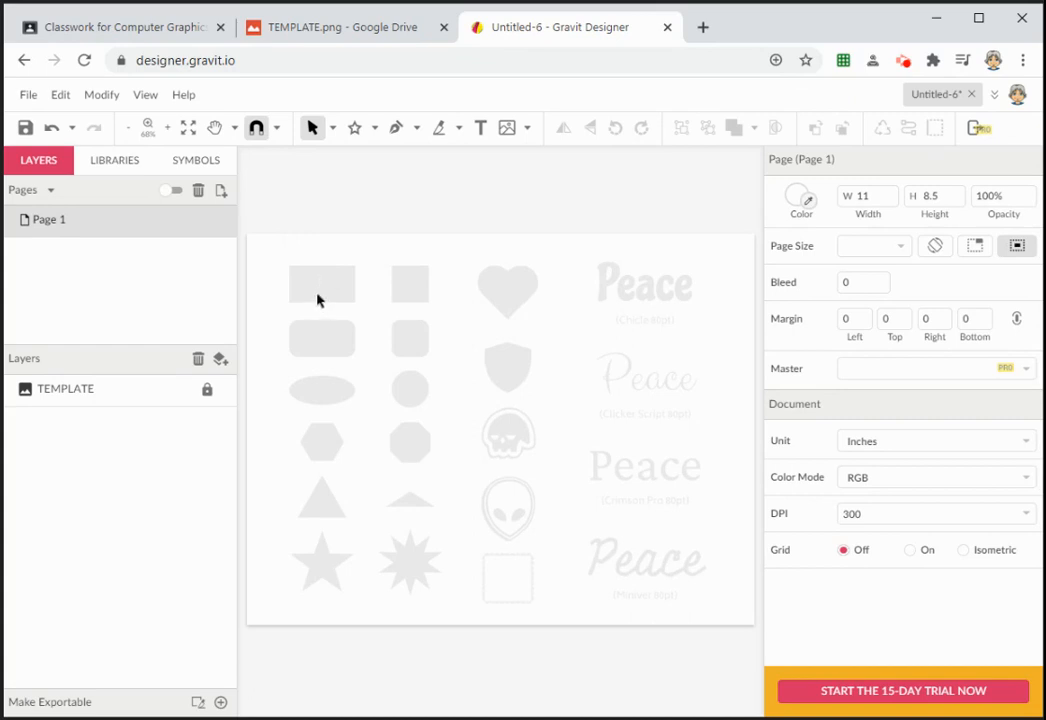
Draw a rectangle about 1.41 by 0.81 in over the template's first wide rectangle in the upper-left corner of the page.
{"action": "key", "text": "z"}
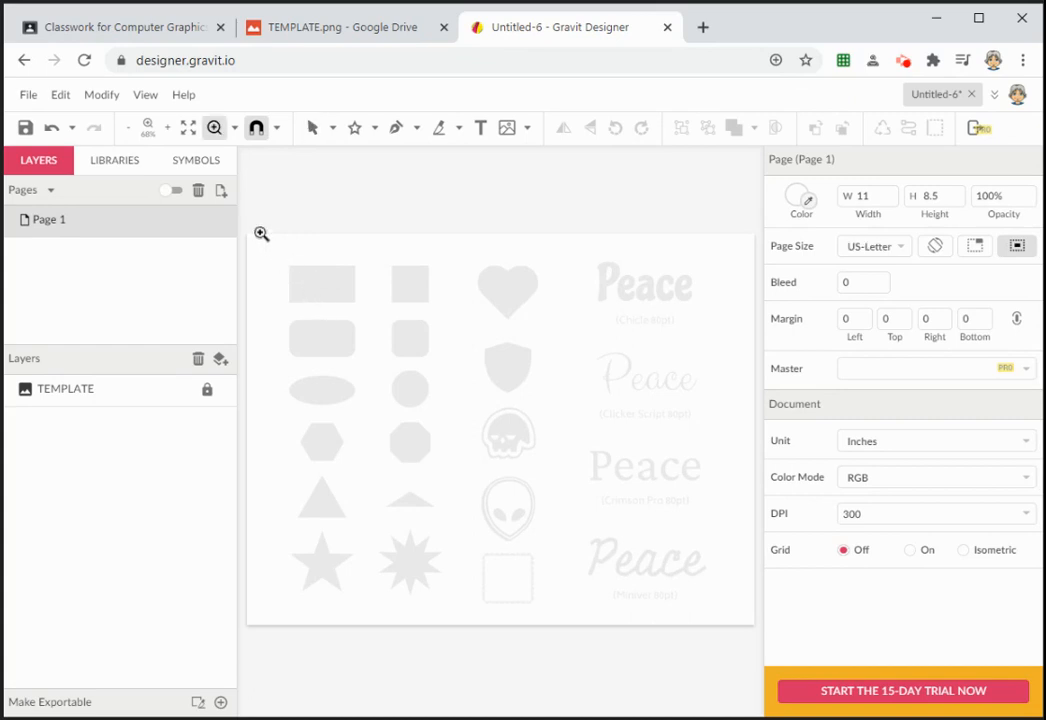
{"action": "left_click_drag", "start_coordinate": [254, 227], "coordinate": [533, 449]}
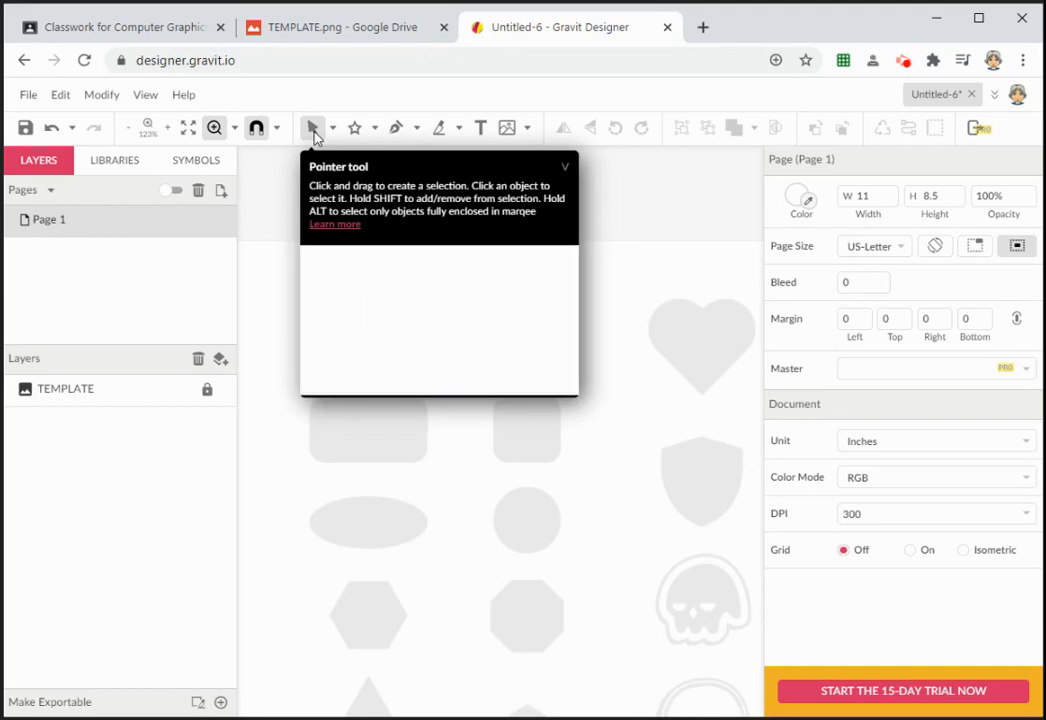
{"action": "left_click", "coordinate": [375, 128]}
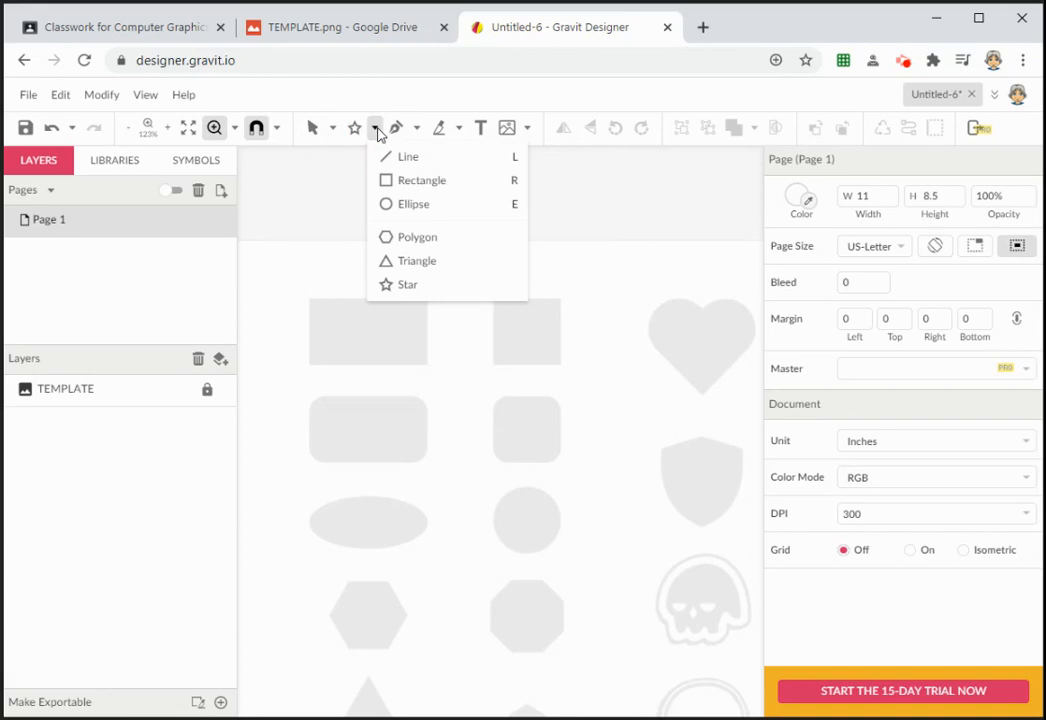
{"action": "left_click", "coordinate": [402, 183]}
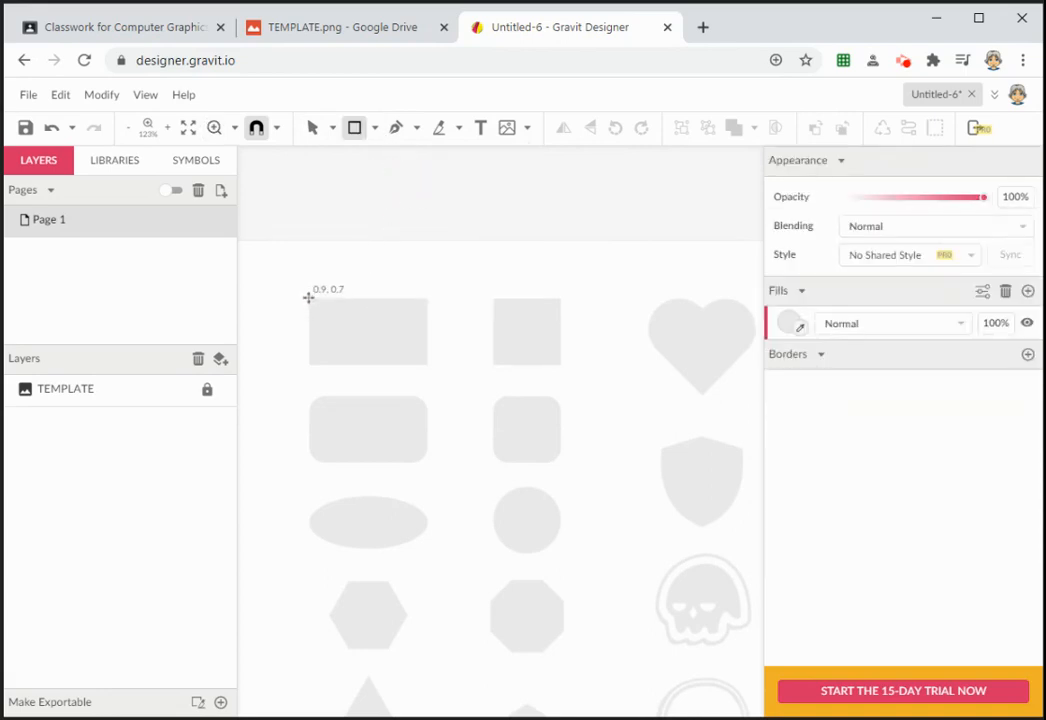
{"action": "left_click_drag", "start_coordinate": [323, 315], "coordinate": [425, 366]}
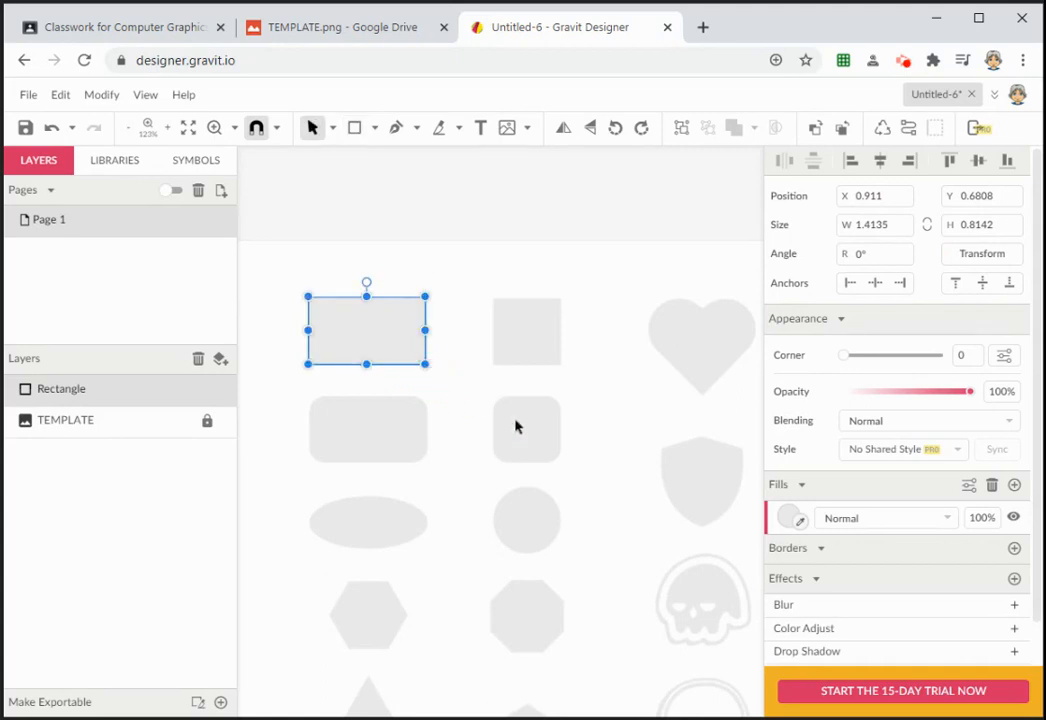
Fill the drawn rectangle with the teal preset color #009688.
{"action": "scroll", "coordinate": [785, 510], "scroll_direction": "down", "scroll_amount": 1}
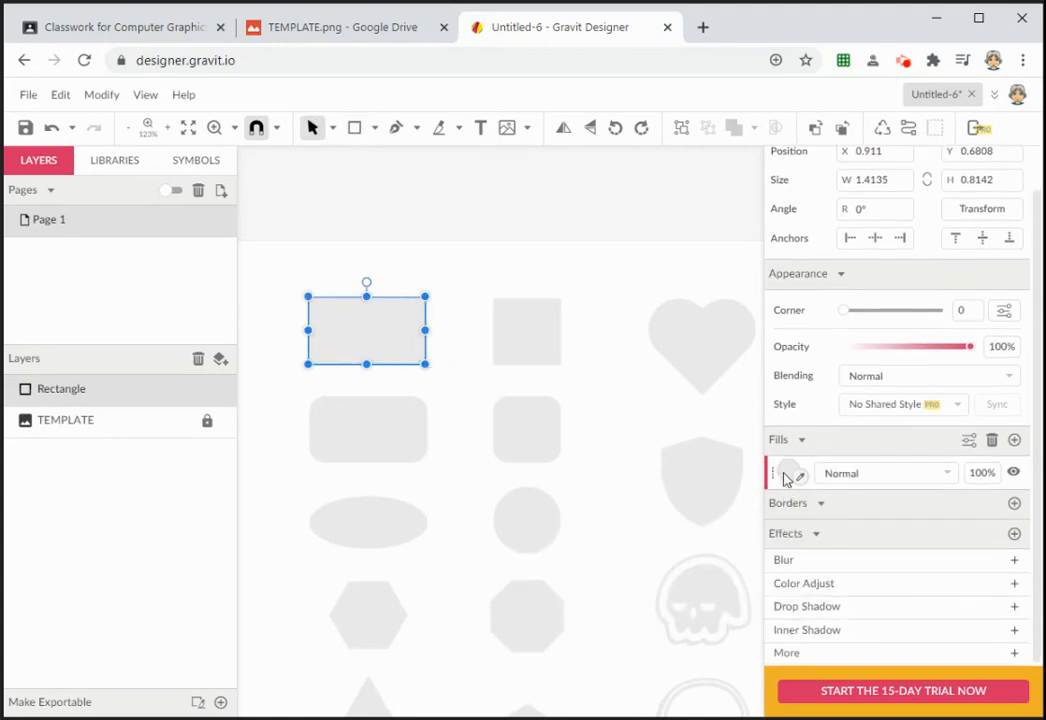
{"action": "left_click", "coordinate": [789, 473]}
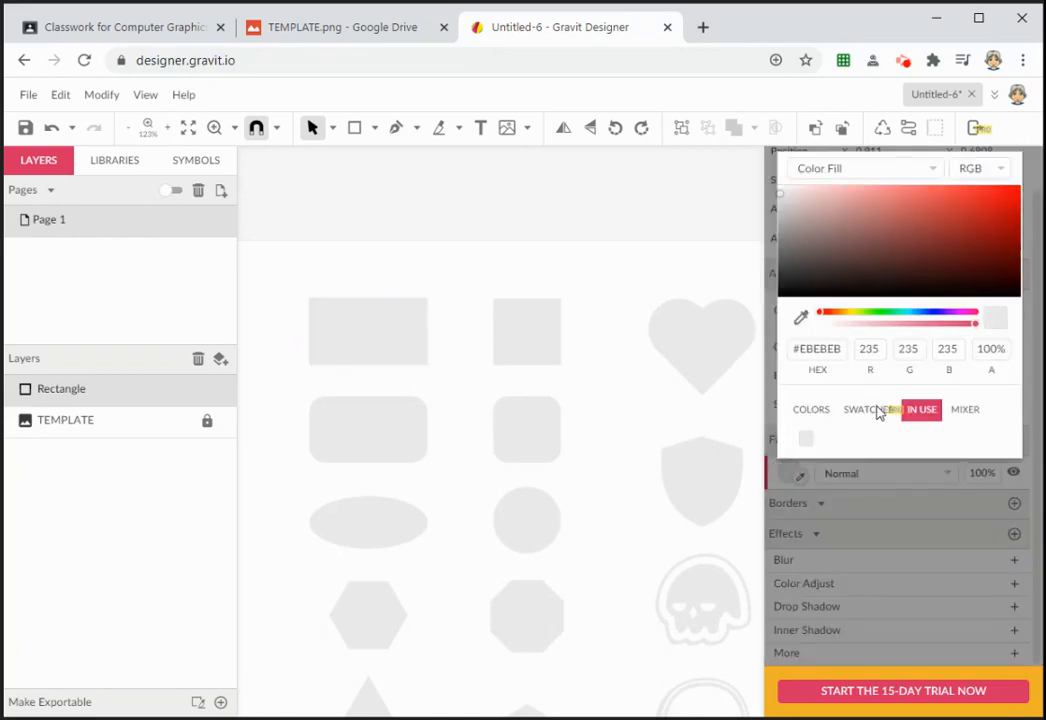
{"action": "left_click", "coordinate": [818, 412]}
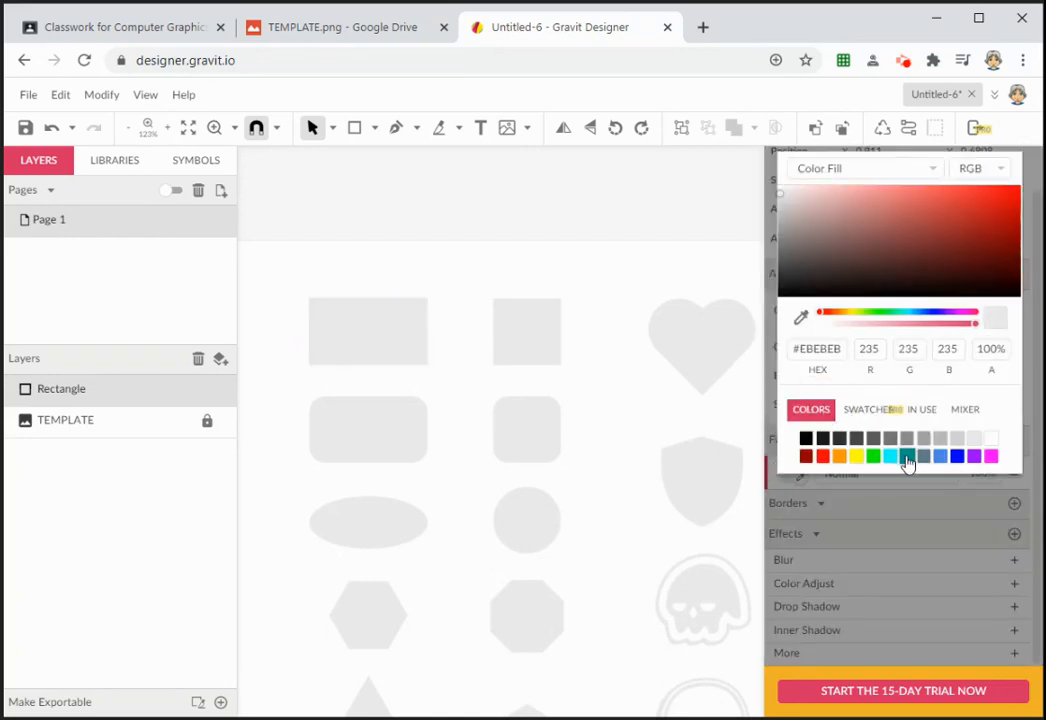
{"action": "left_click", "coordinate": [906, 456]}
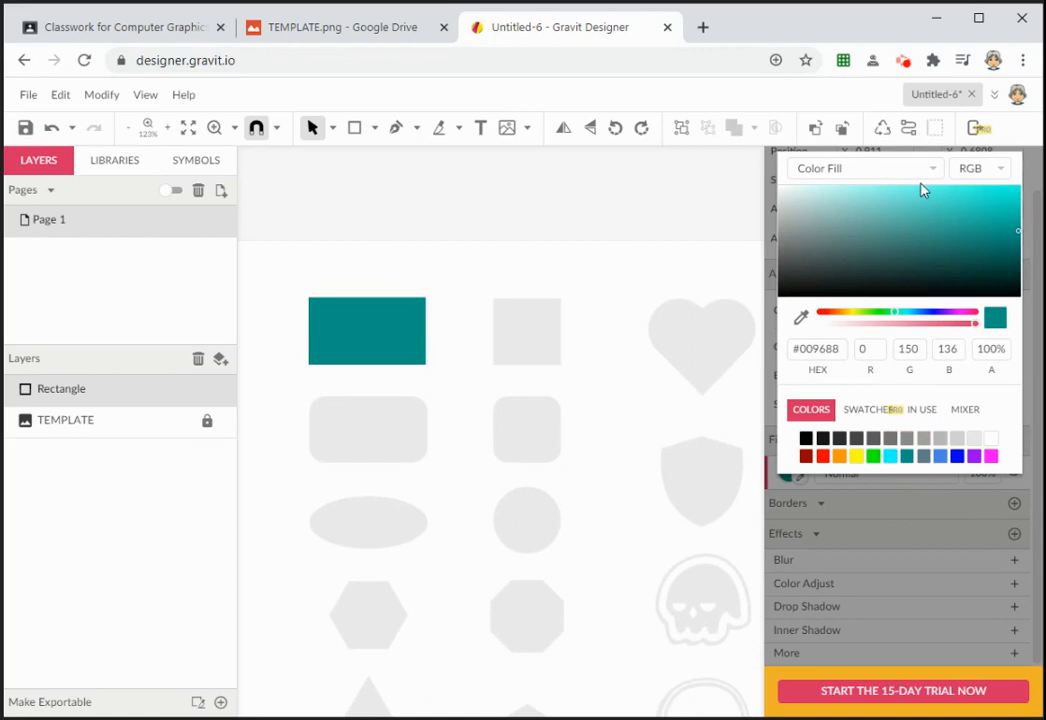
{"action": "left_click", "coordinate": [672, 236]}
Add a border to the teal rectangle.
{"action": "left_click", "coordinate": [357, 340]}
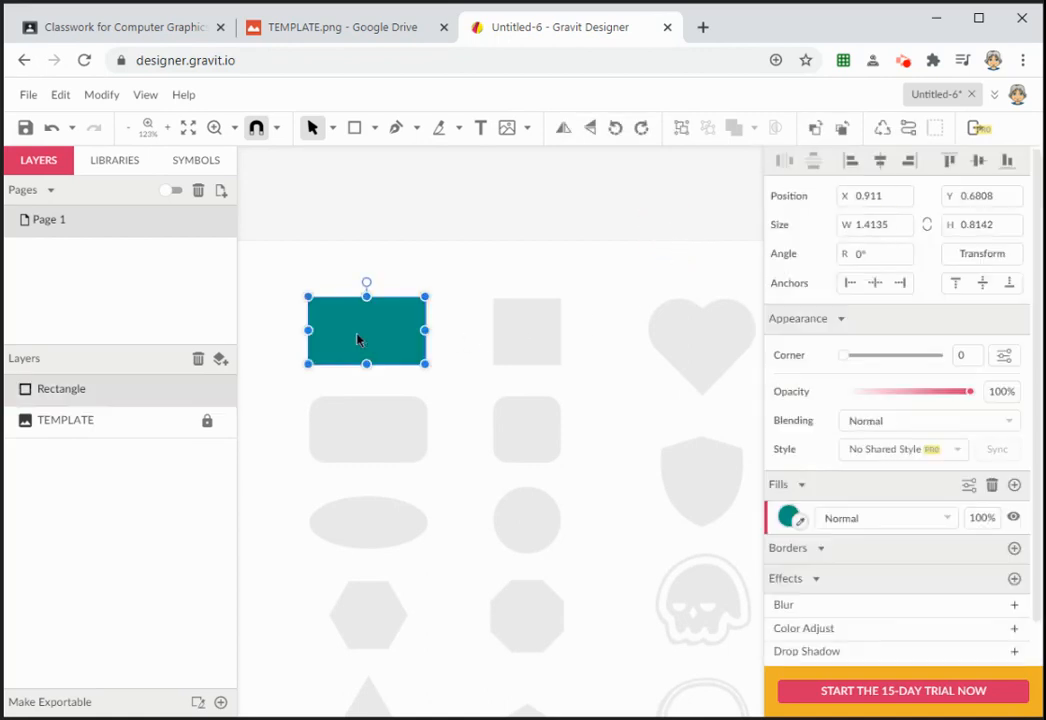
{"action": "scroll", "coordinate": [845, 437], "scroll_direction": "down", "scroll_amount": 2}
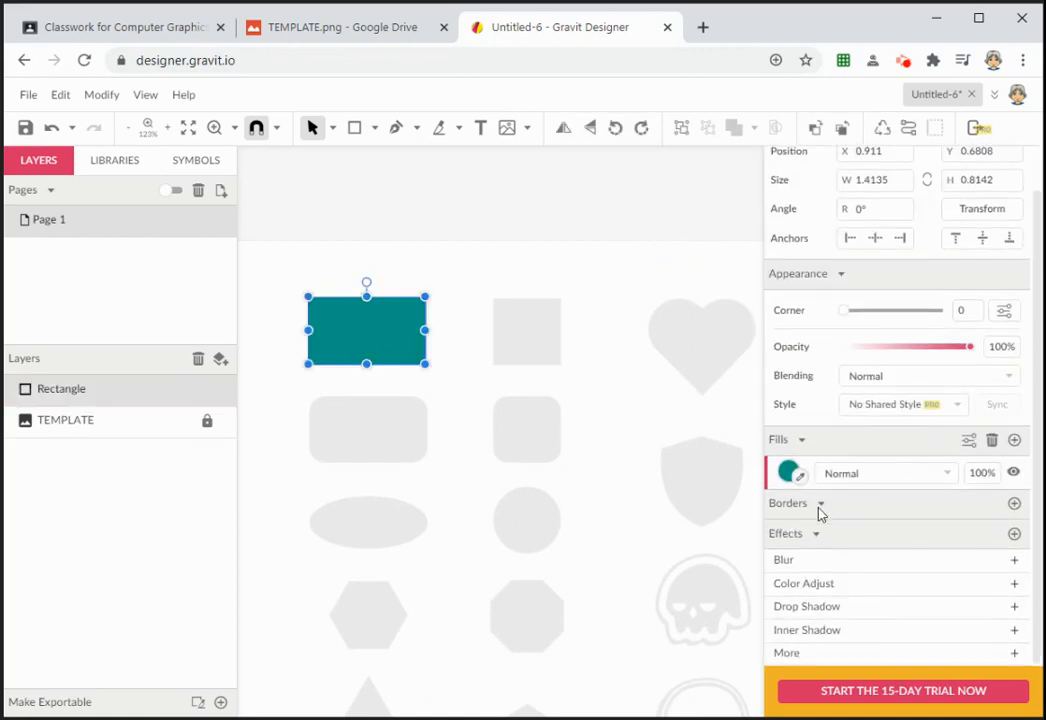
{"action": "left_click", "coordinate": [1015, 504]}
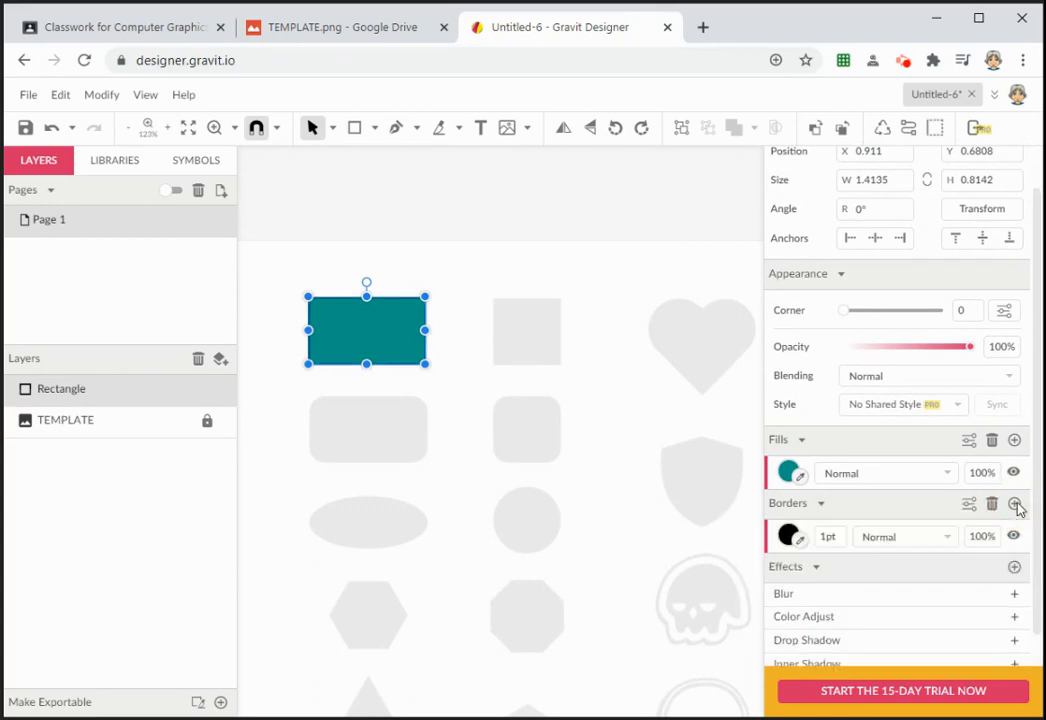
Set the teal rectangle's border color to blue #4A86E8 and its width to 5 pt.
{"action": "left_click", "coordinate": [787, 536]}
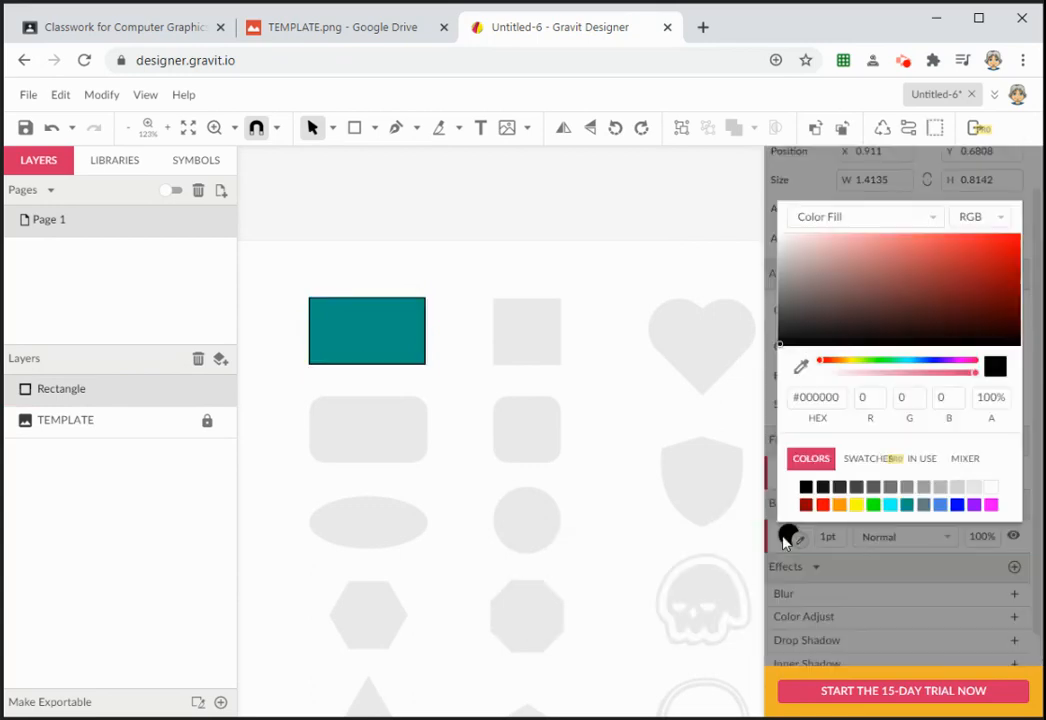
{"action": "left_click", "coordinate": [940, 505]}
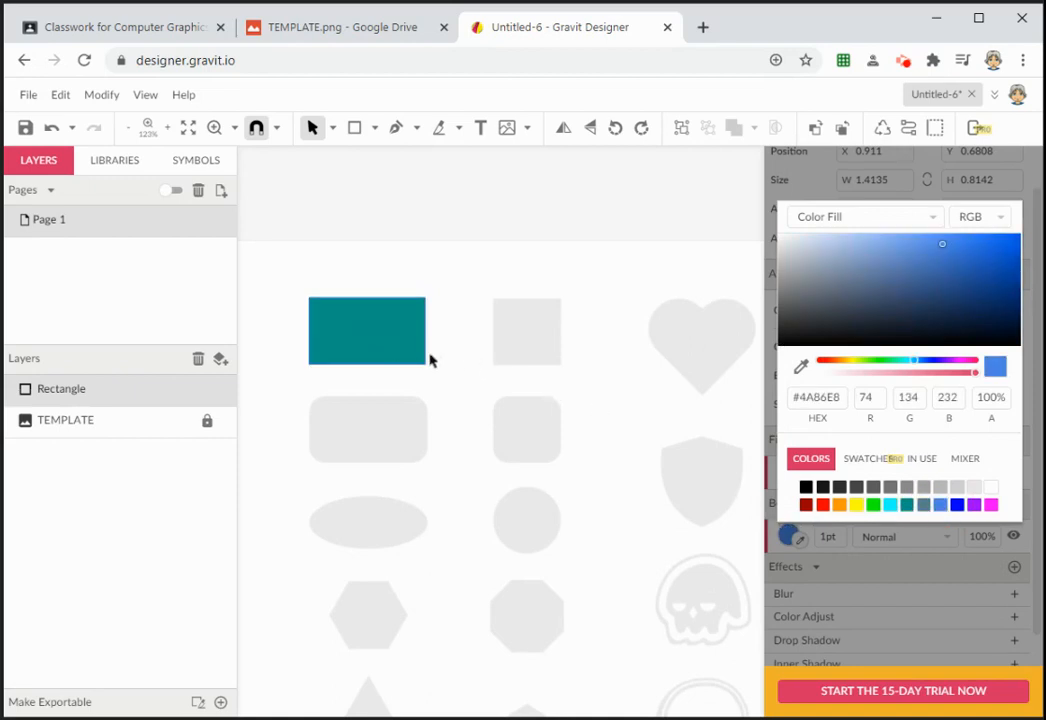
{"action": "left_click", "coordinate": [395, 346]}
{"action": "left_click", "coordinate": [837, 537]}
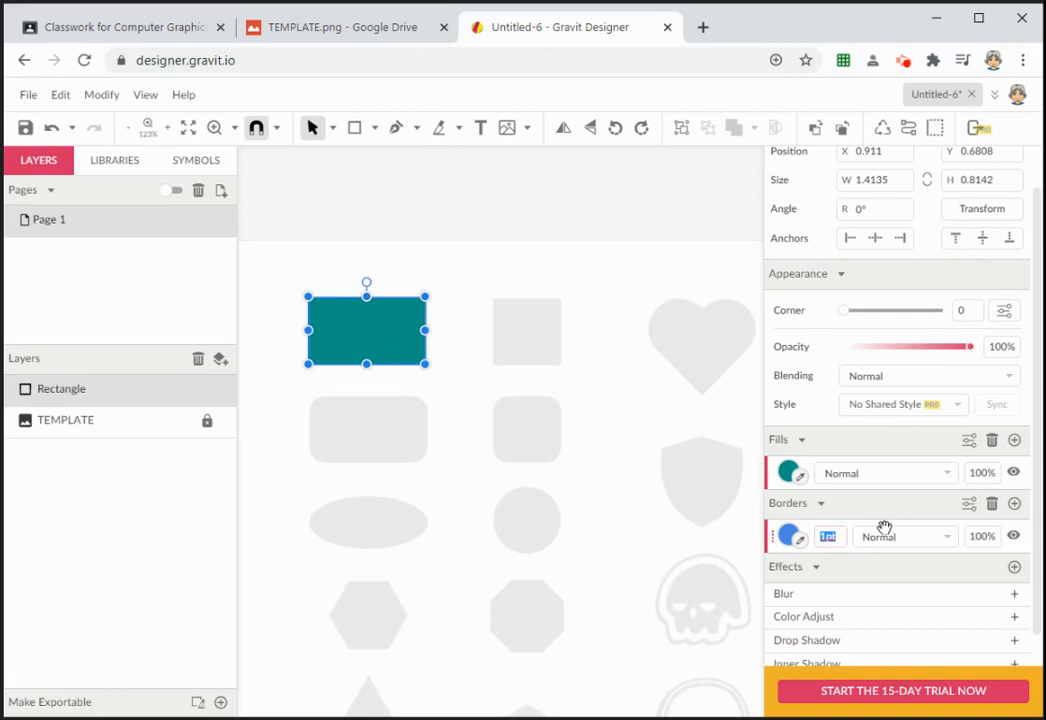
{"action": "type", "text": "5"}
{"action": "key", "text": "Return"}
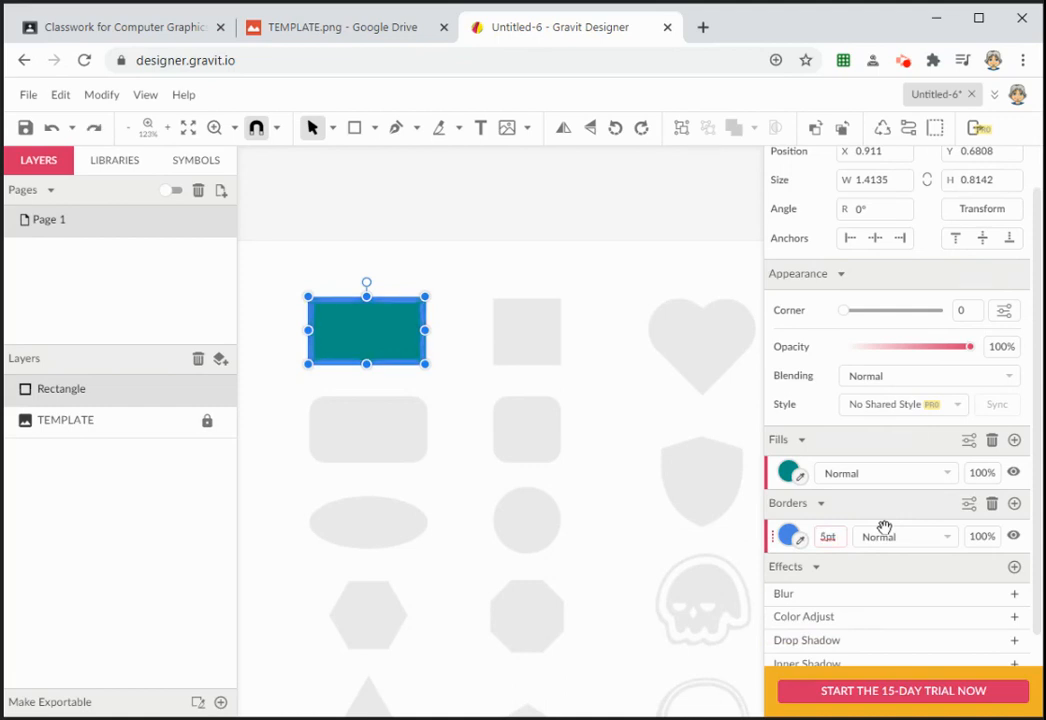
{"action": "key", "text": "Up"}
Draw a square about 0.84 in wide over the template's first square in the second column.
{"action": "left_click", "coordinate": [513, 349]}
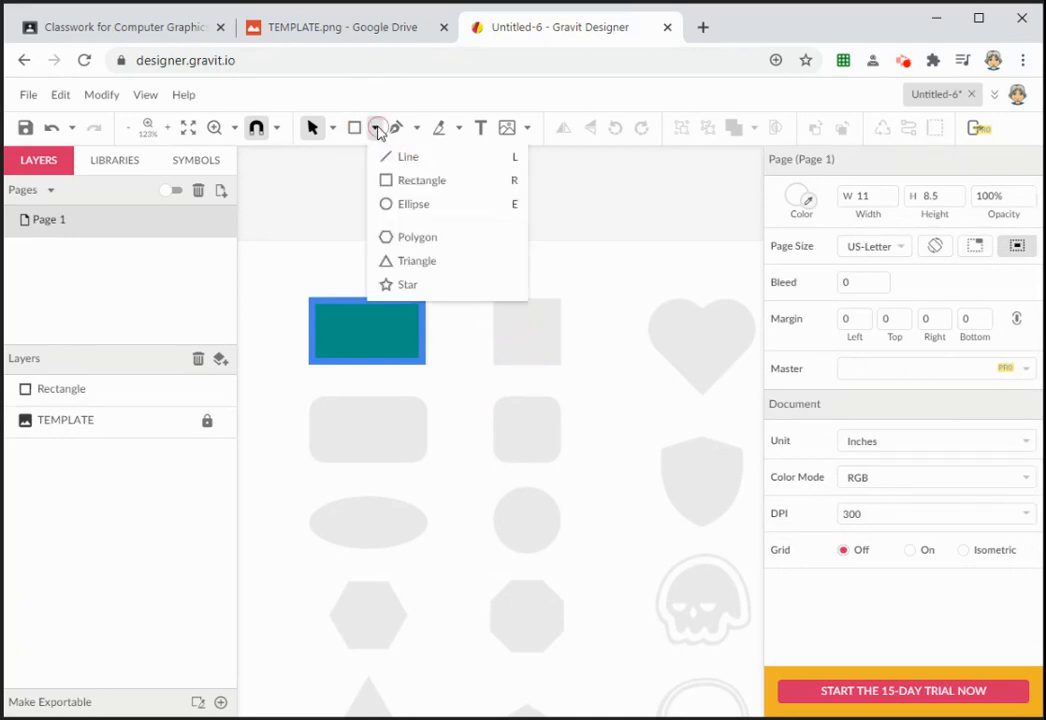
{"action": "left_click", "coordinate": [392, 180]}
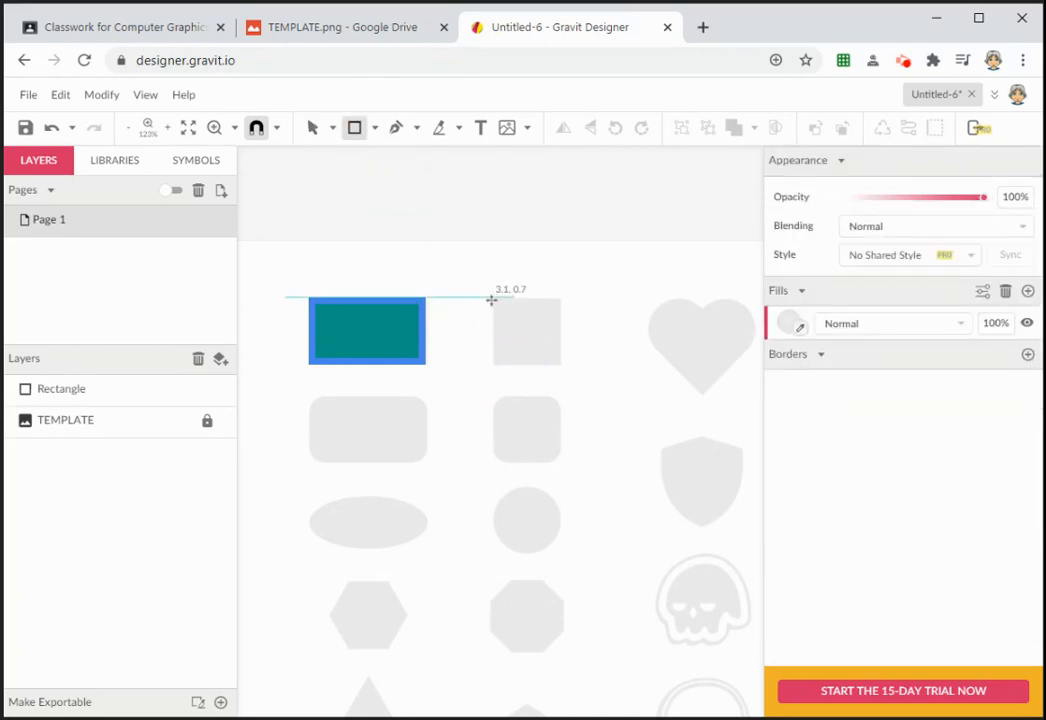
{"action": "left_click_drag", "start_coordinate": [491, 300], "coordinate": [540, 338]}
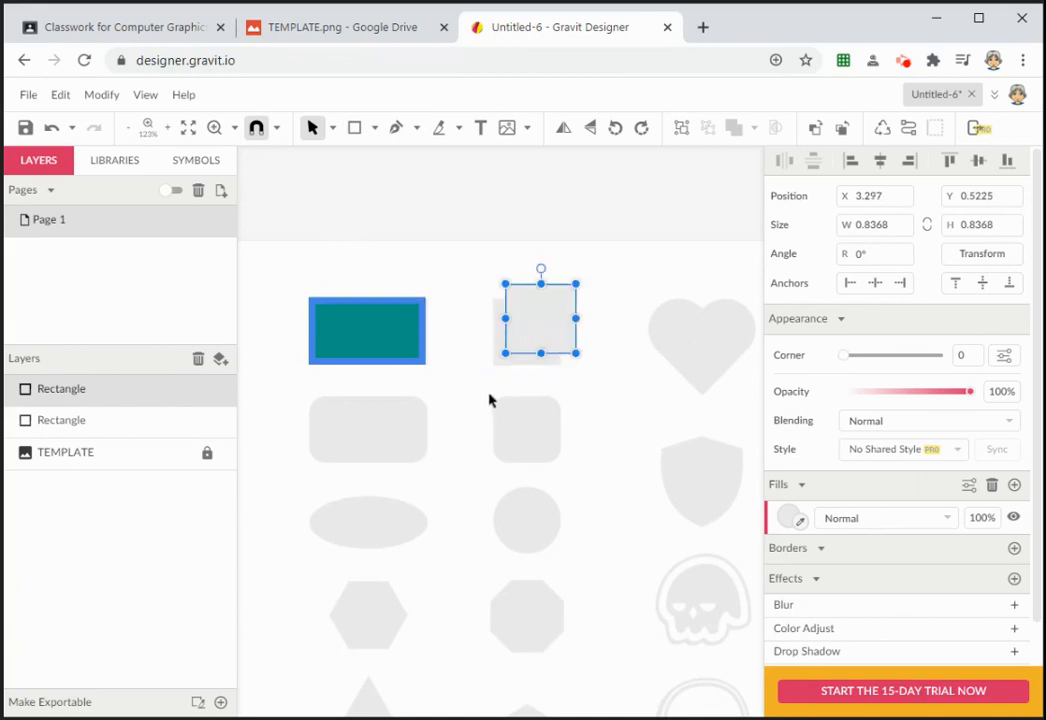
Draw a square about 0.83 in wide near the template's rounded square and round its corners by 0.05.
{"action": "left_click", "coordinate": [354, 128]}
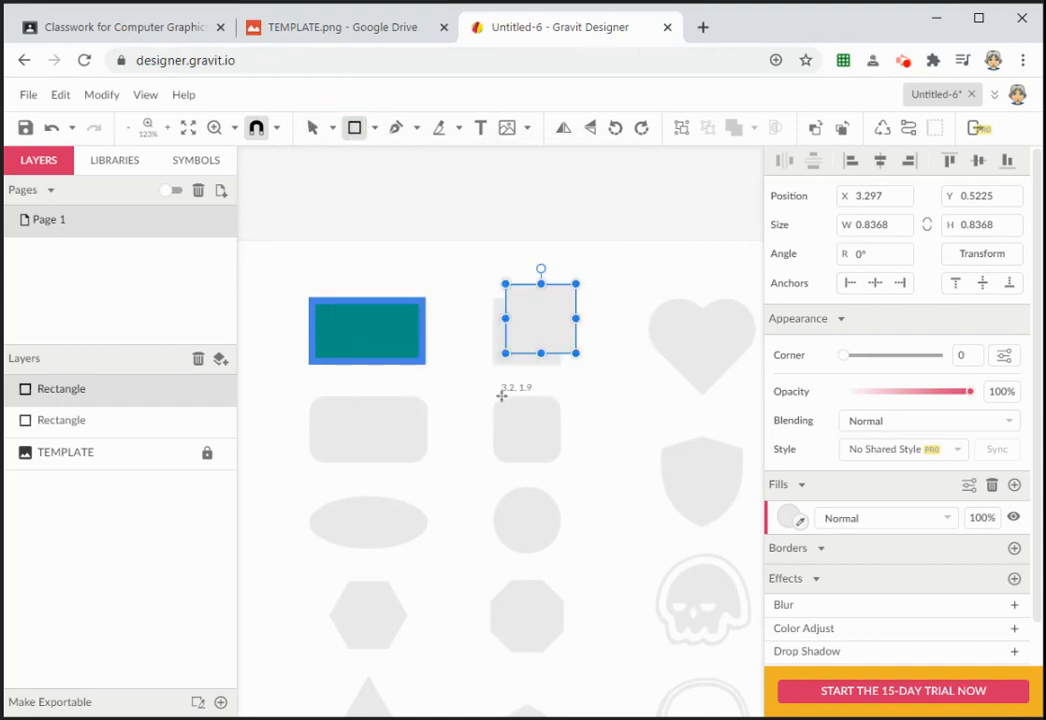
{"action": "left_click_drag", "start_coordinate": [490, 396], "coordinate": [568, 434]}
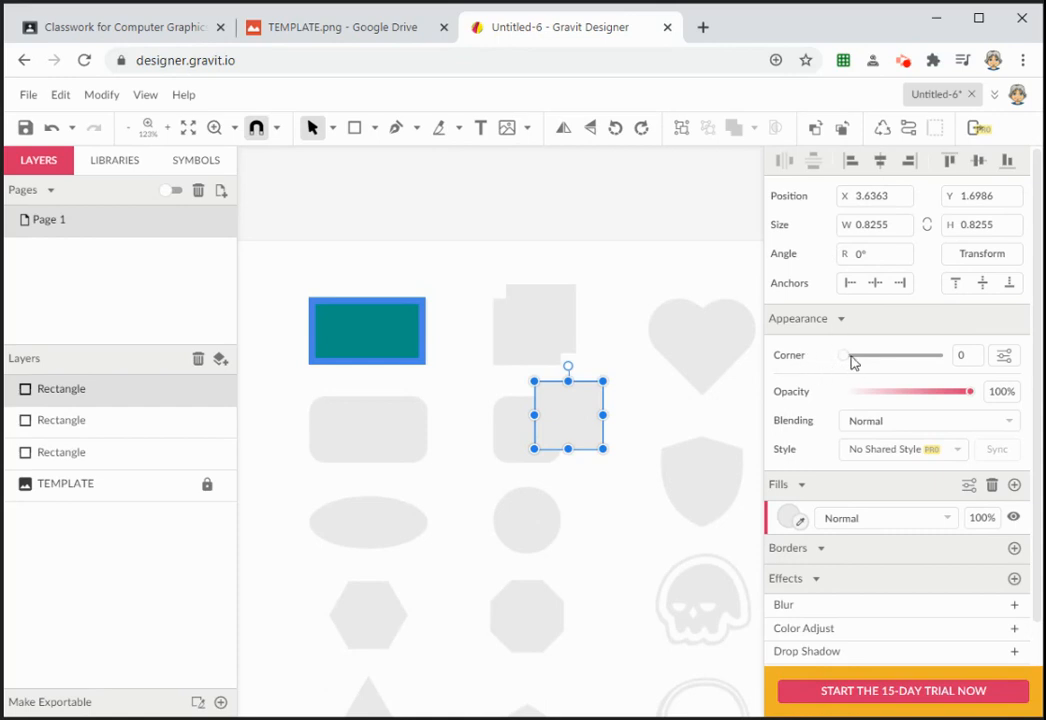
{"action": "left_click_drag", "start_coordinate": [843, 362], "coordinate": [860, 355]}
{"action": "left_click", "coordinate": [552, 435]}
{"action": "left_click", "coordinate": [591, 460]}
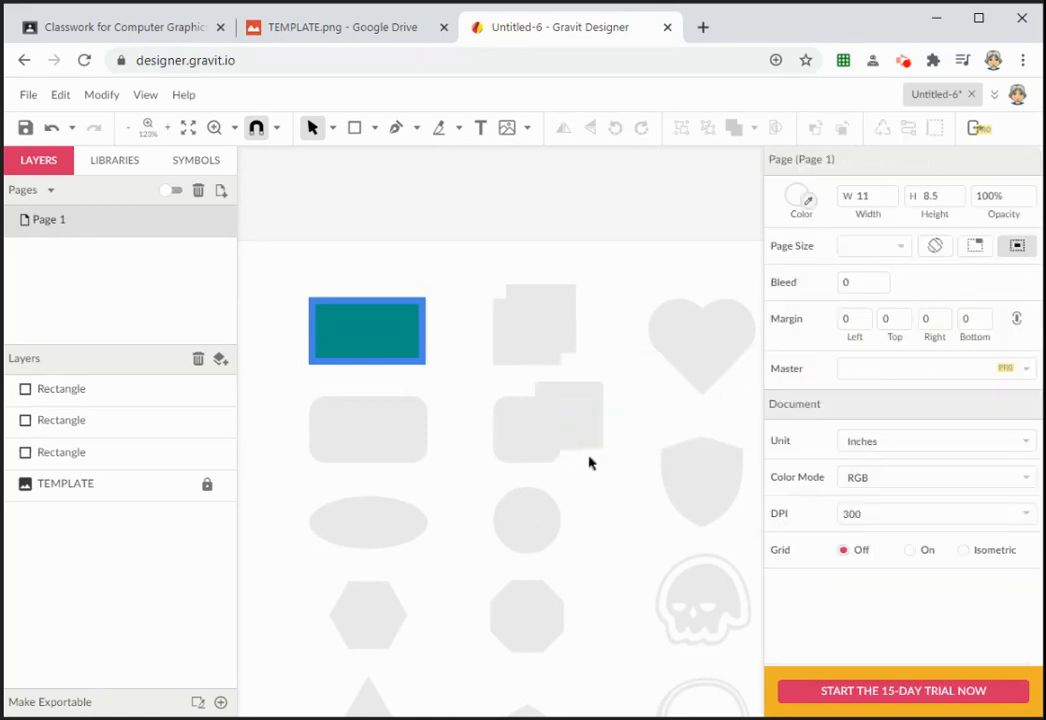
Fill the new rounded square with blue #0000FF and set its corner radius to 0.12.
{"action": "left_click", "coordinate": [583, 437]}
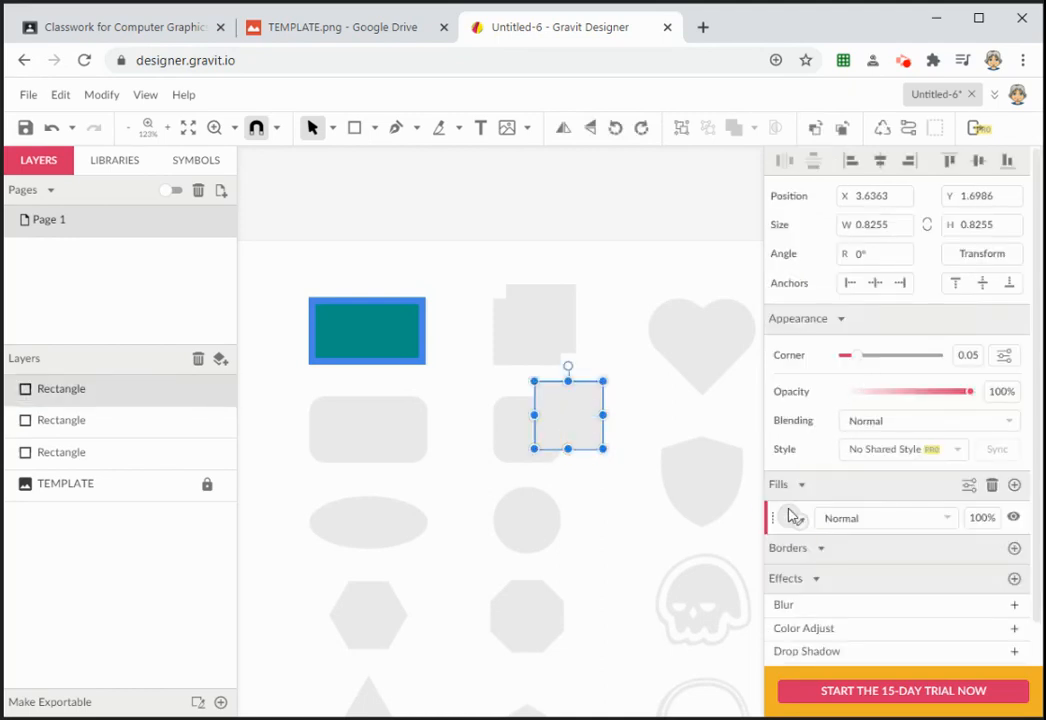
{"action": "left_click", "coordinate": [796, 516]}
{"action": "left_click", "coordinate": [955, 486]}
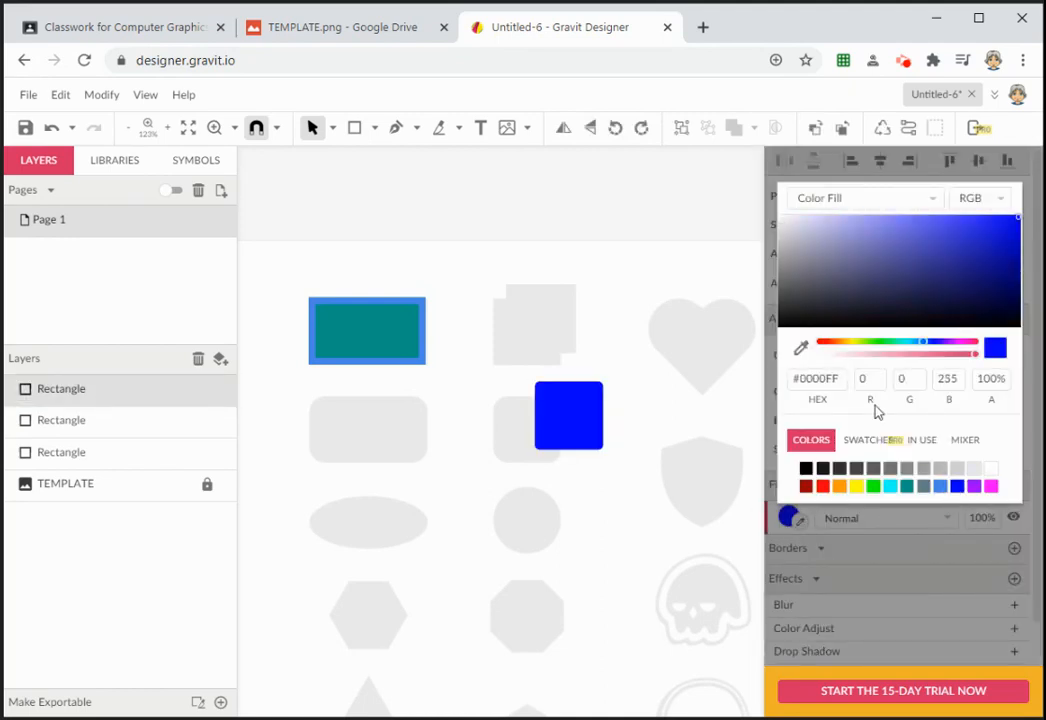
{"action": "left_click", "coordinate": [573, 430]}
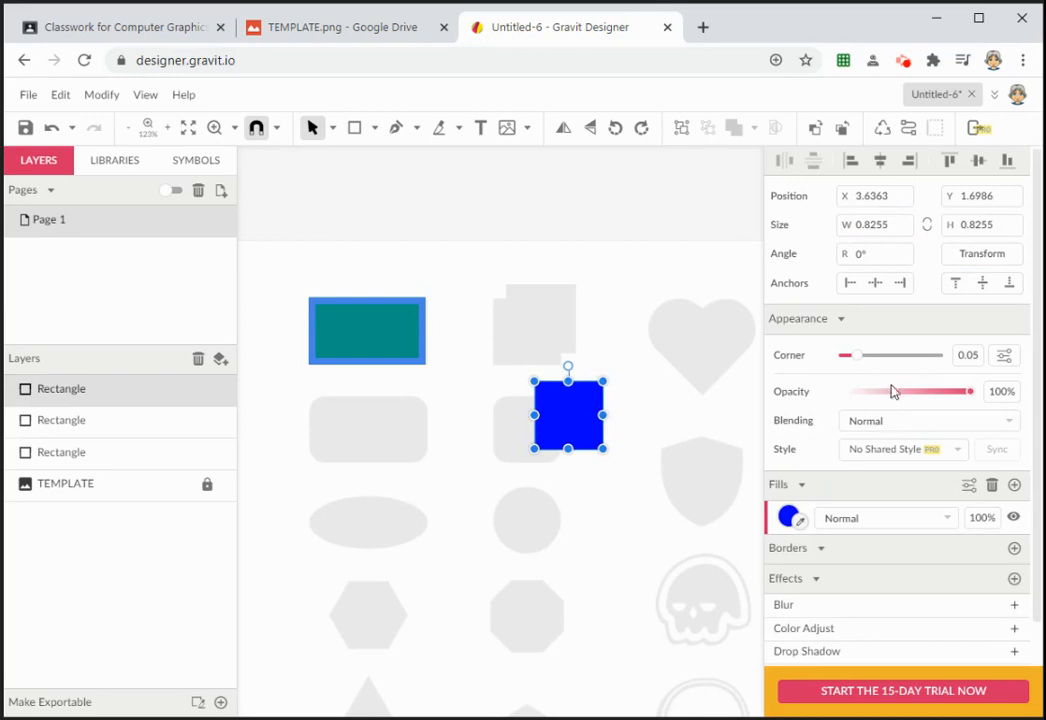
{"action": "left_click", "coordinate": [864, 360]}
{"action": "left_click_drag", "start_coordinate": [866, 366], "coordinate": [877, 369]}
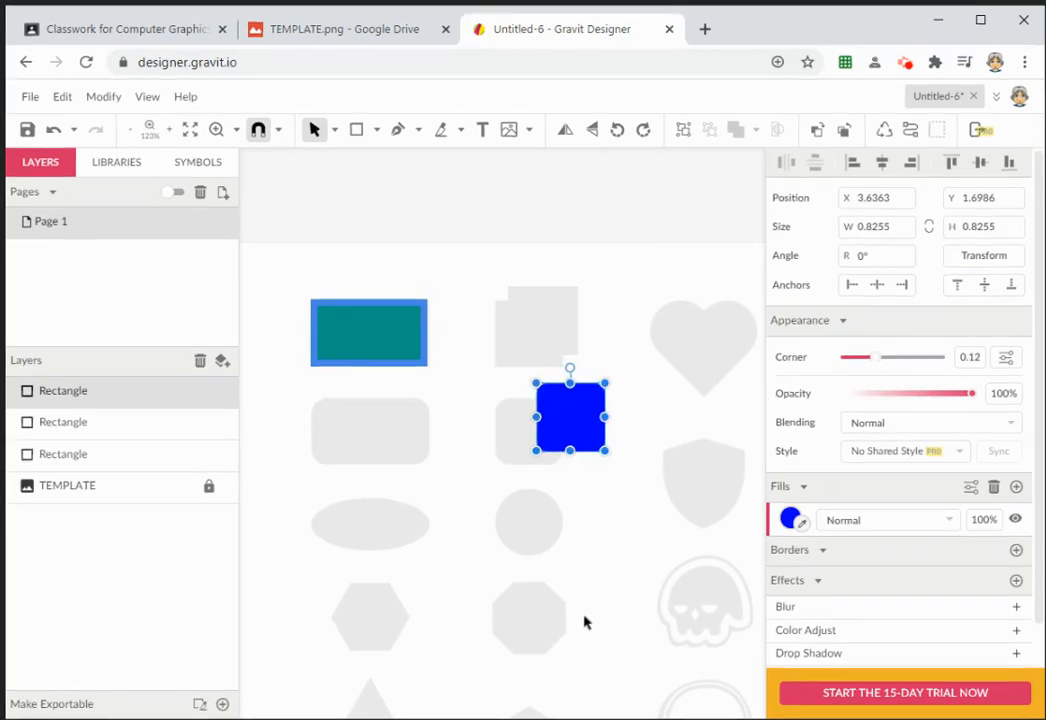
Draw a star about 1.39 by 1.32 in partly over the template's ten-pointed star.
{"action": "key", "text": "space"}
{"action": "left_click_drag", "start_coordinate": [597, 622], "coordinate": [600, 330]}
{"action": "left_click", "coordinate": [531, 540]}
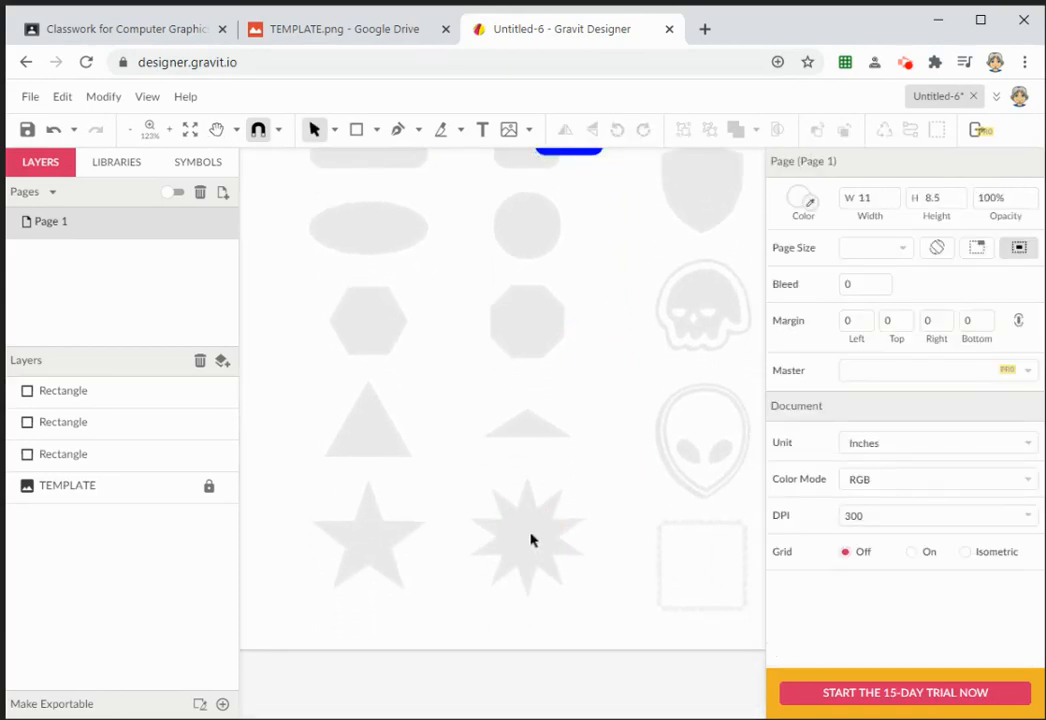
{"action": "left_click", "coordinate": [378, 130]}
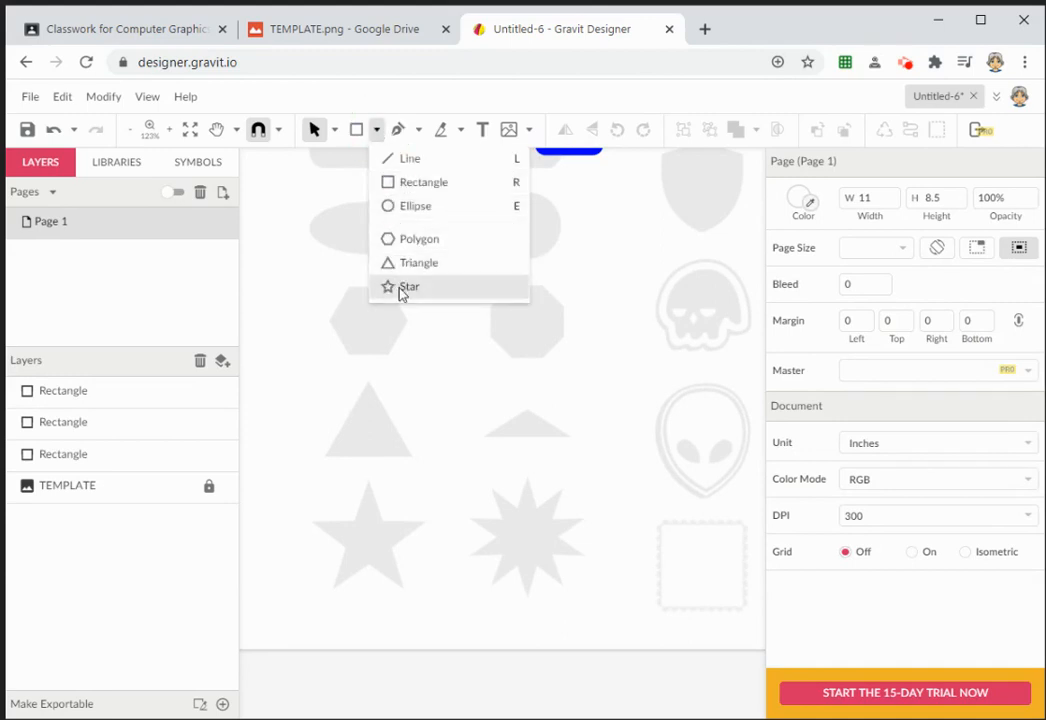
{"action": "left_click", "coordinate": [398, 287]}
{"action": "left_click_drag", "start_coordinate": [492, 489], "coordinate": [527, 536]}
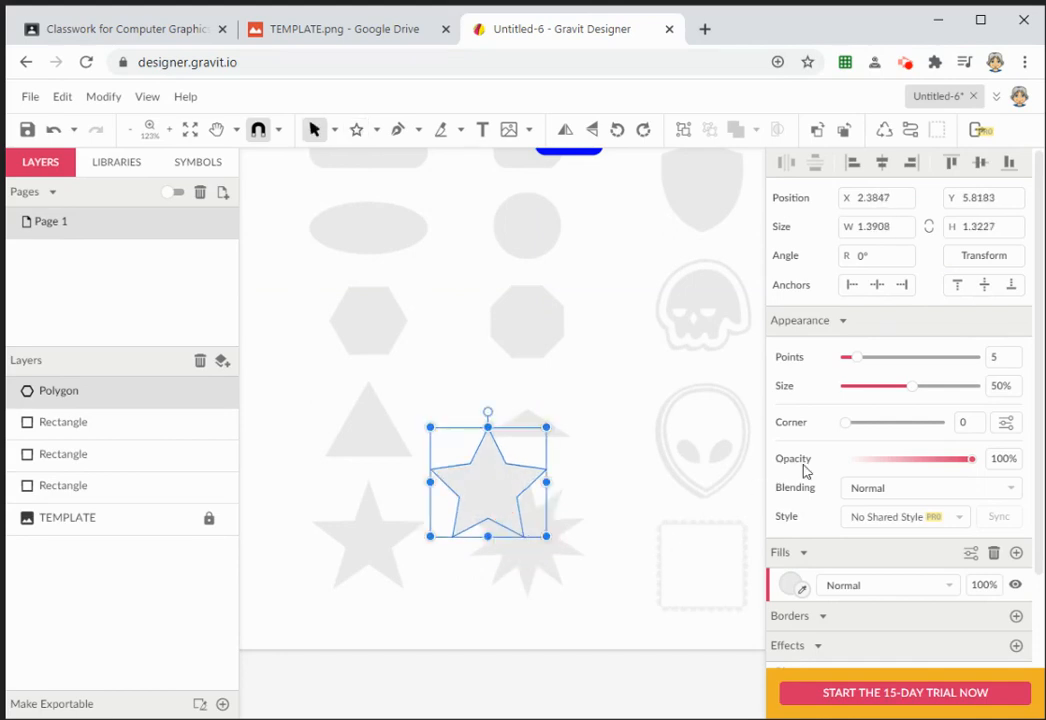
Fill the new star with the blue preset color #0000FF.
{"action": "left_click", "coordinate": [789, 586]}
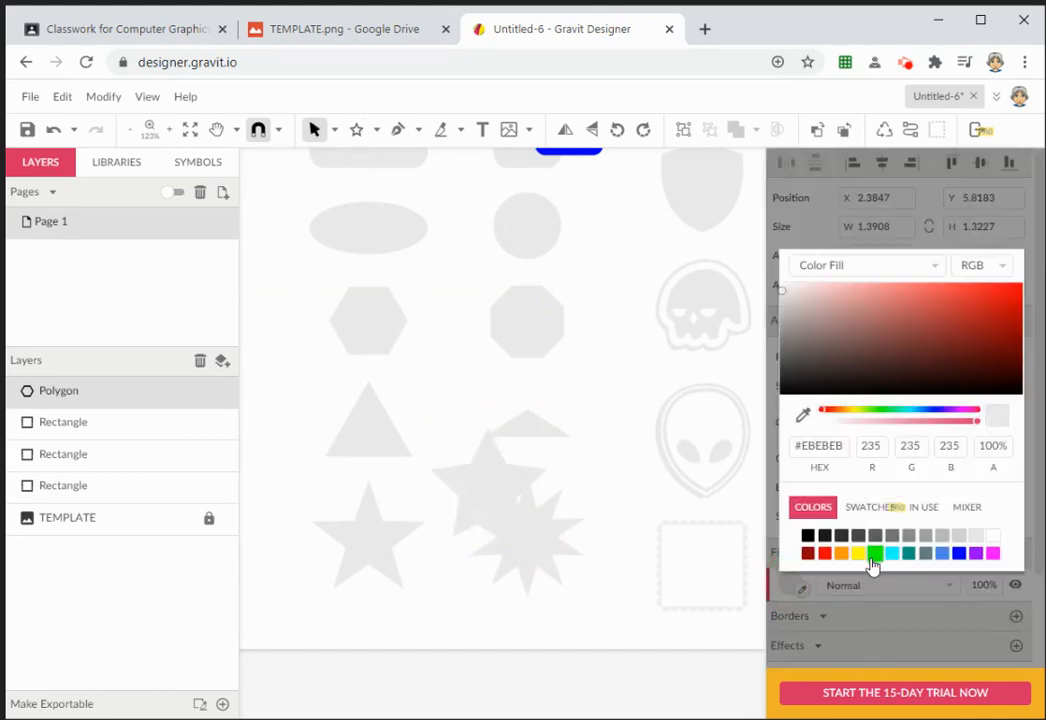
{"action": "left_click", "coordinate": [957, 553]}
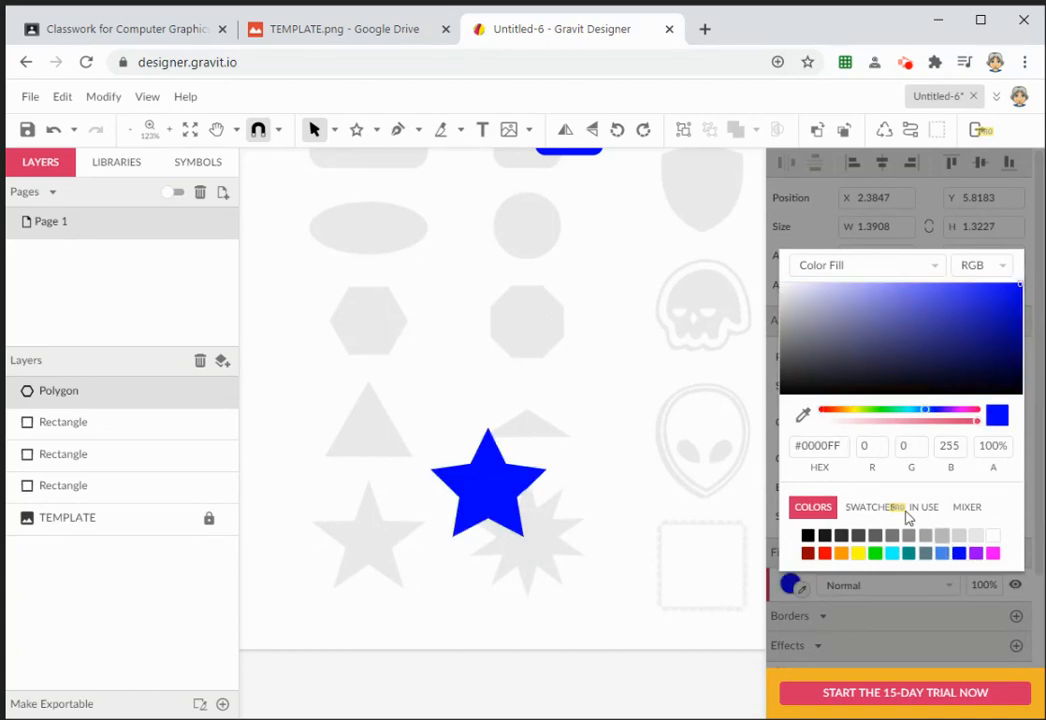
{"action": "left_click", "coordinate": [494, 498]}
Shift the blue star slightly downward and set its number of points to 10.
{"action": "left_click_drag", "start_coordinate": [494, 496], "coordinate": [496, 514]}
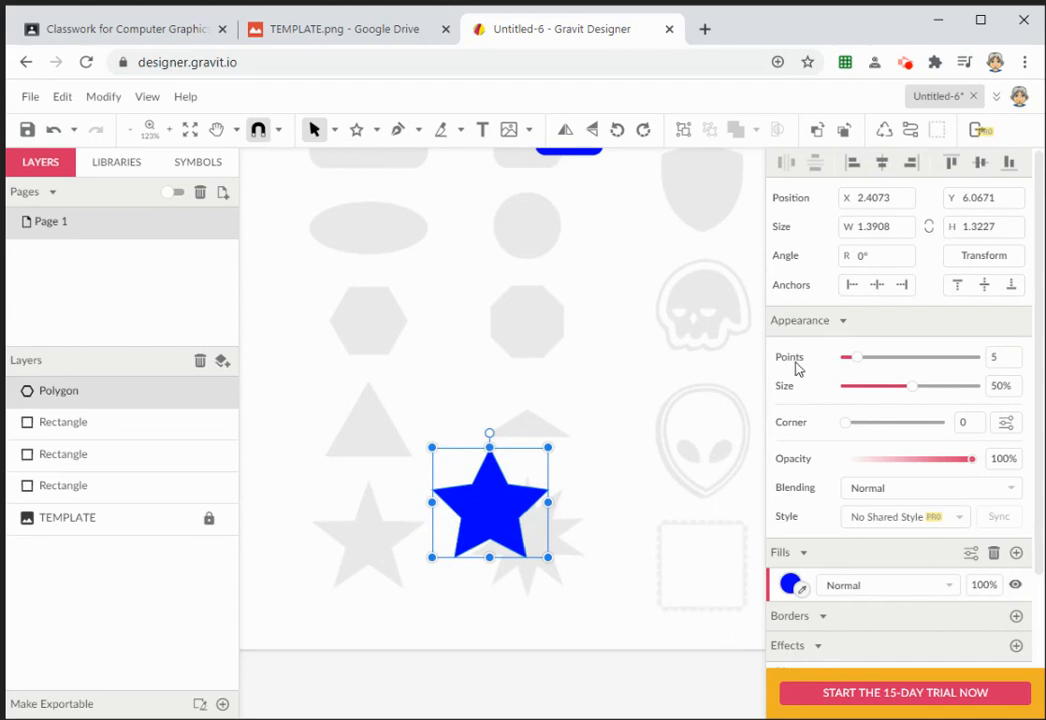
{"action": "left_click", "coordinate": [1000, 357]}
{"action": "key", "text": "Return"}
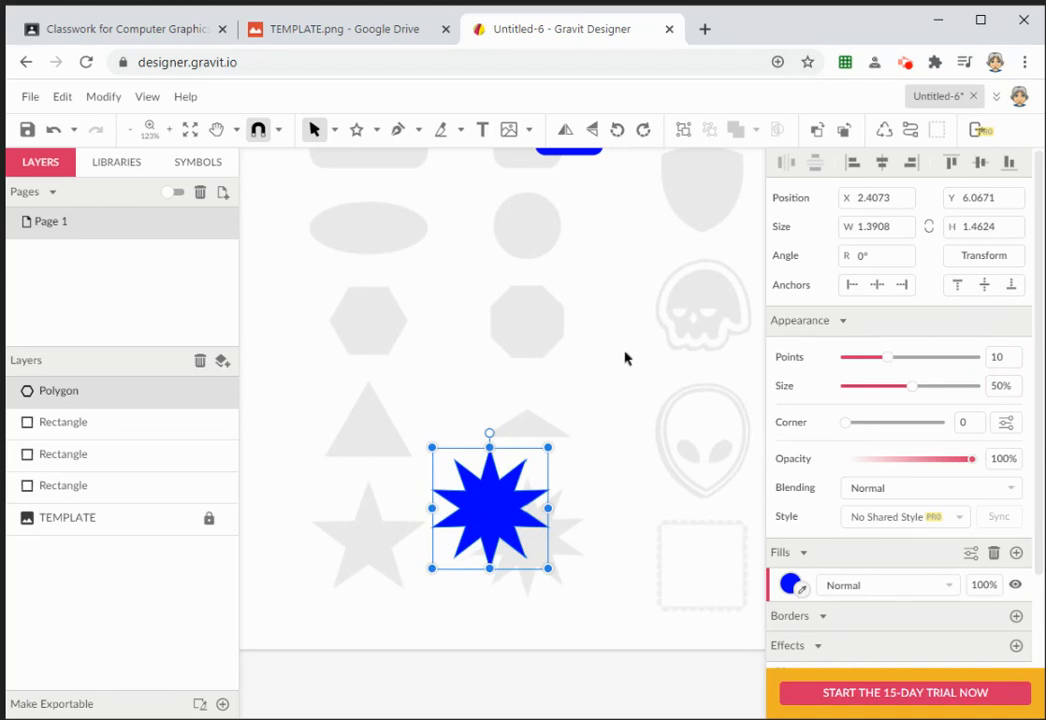
Move the blue rounded square onto the template's rounded square, to about X 3.10, Y 1.91 in.
{"action": "key", "text": "ctrl+minus"}
{"action": "key", "text": "ctrl+minus"}
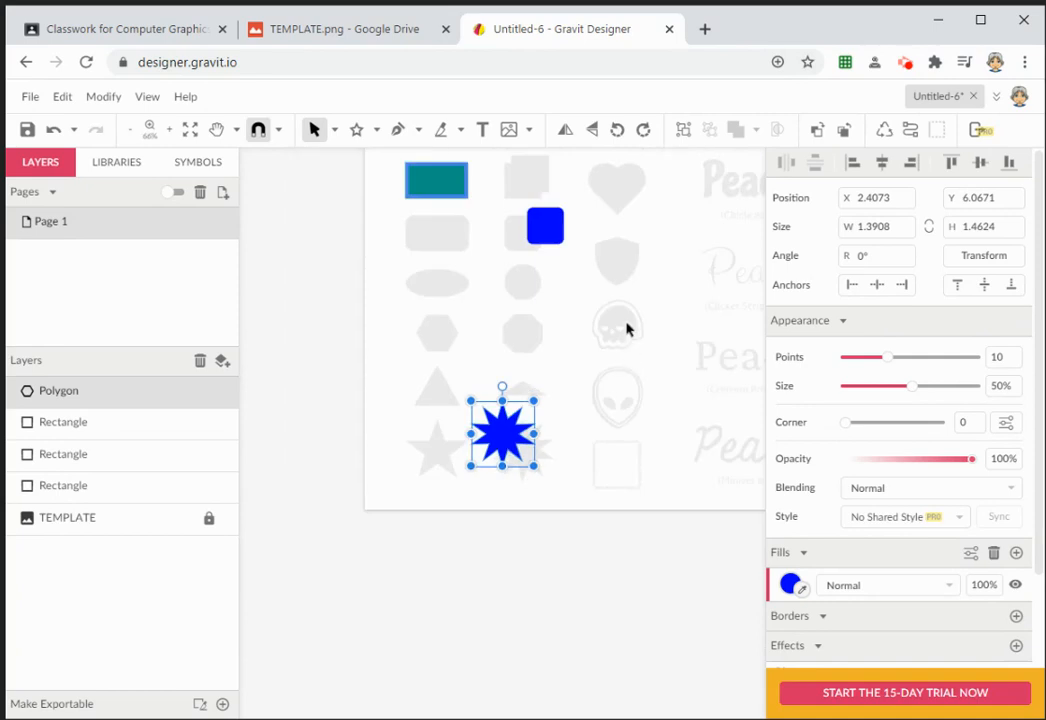
{"action": "key", "text": "h"}
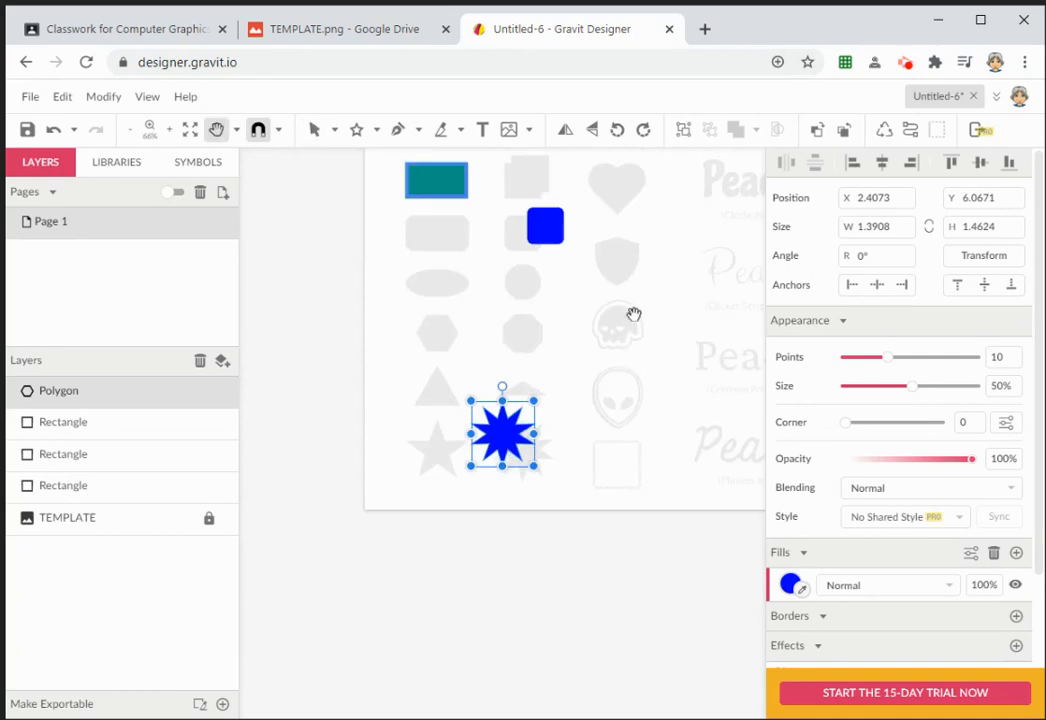
{"action": "left_click_drag", "start_coordinate": [634, 313], "coordinate": [551, 410]}
{"action": "key", "text": "v"}
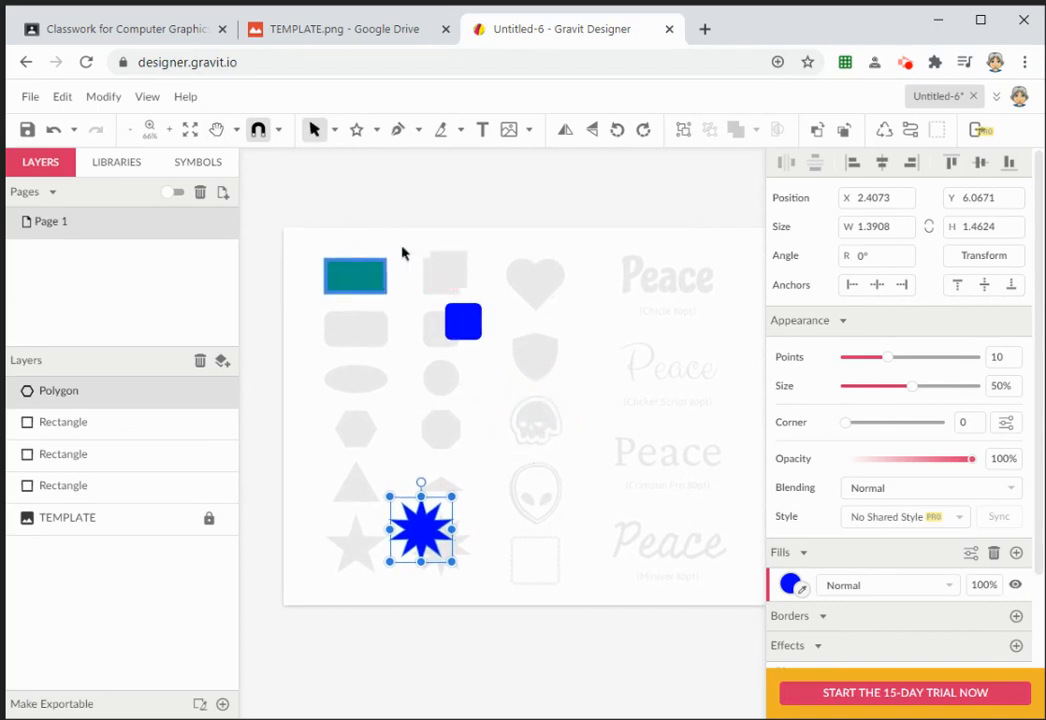
{"action": "left_click_drag", "start_coordinate": [464, 321], "coordinate": [455, 340]}
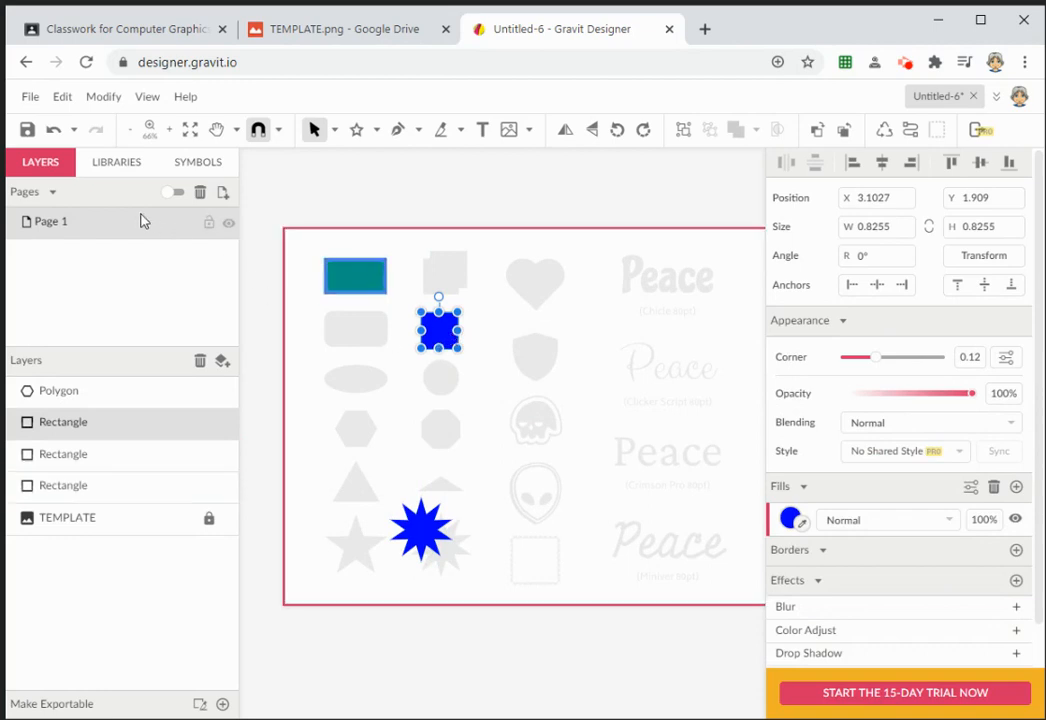
Open the Shapes library and look through its ready-made shapes for ones matching the template's third column.
{"action": "left_click", "coordinate": [118, 168]}
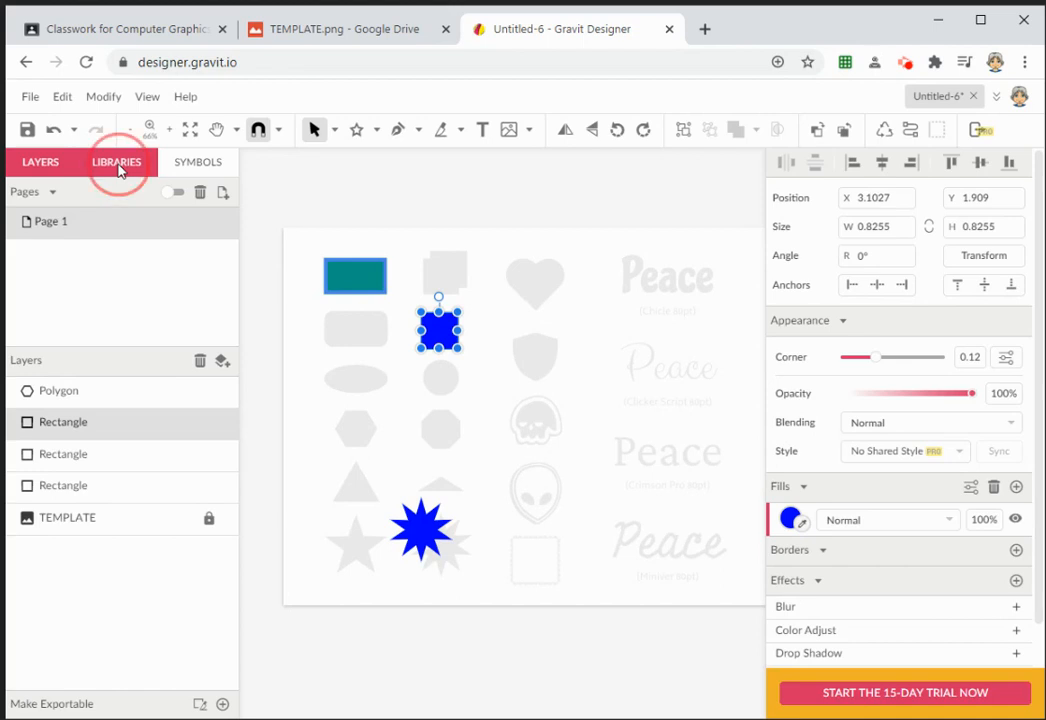
{"action": "left_click", "coordinate": [541, 427]}
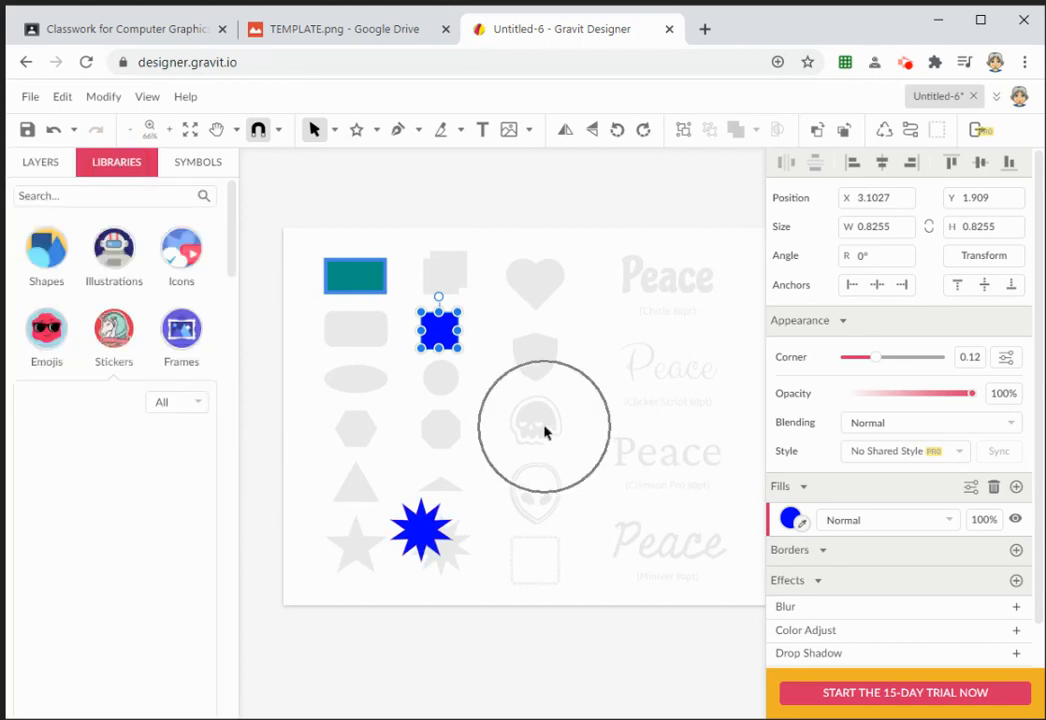
{"action": "left_click", "coordinate": [539, 489]}
{"action": "left_click", "coordinate": [538, 360]}
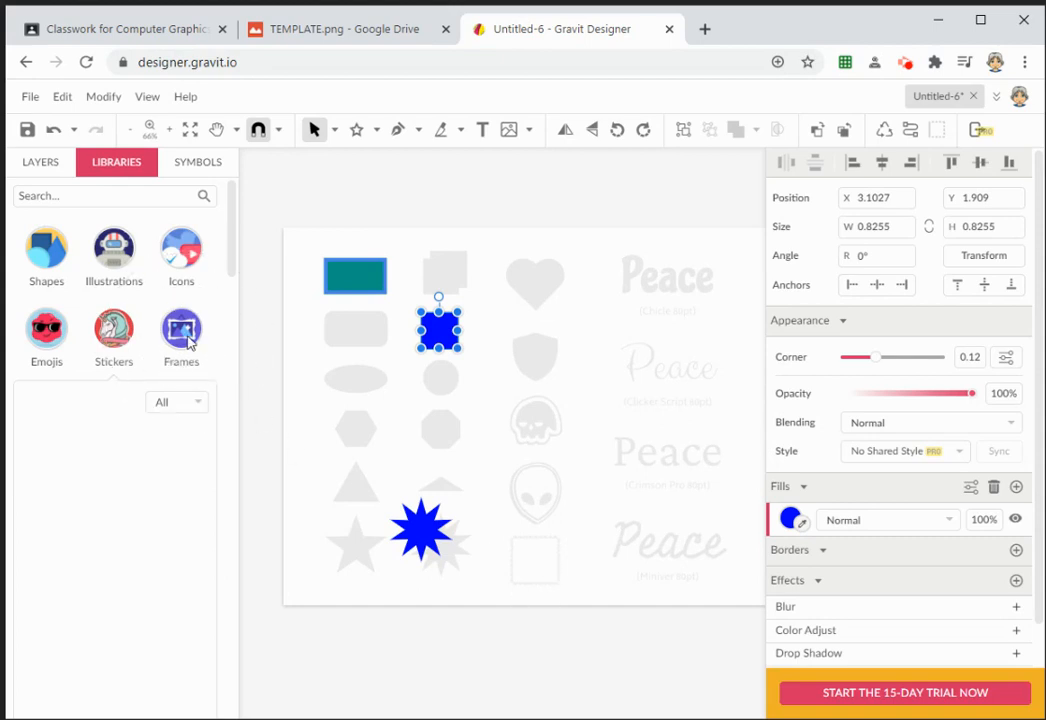
{"action": "left_click", "coordinate": [48, 256]}
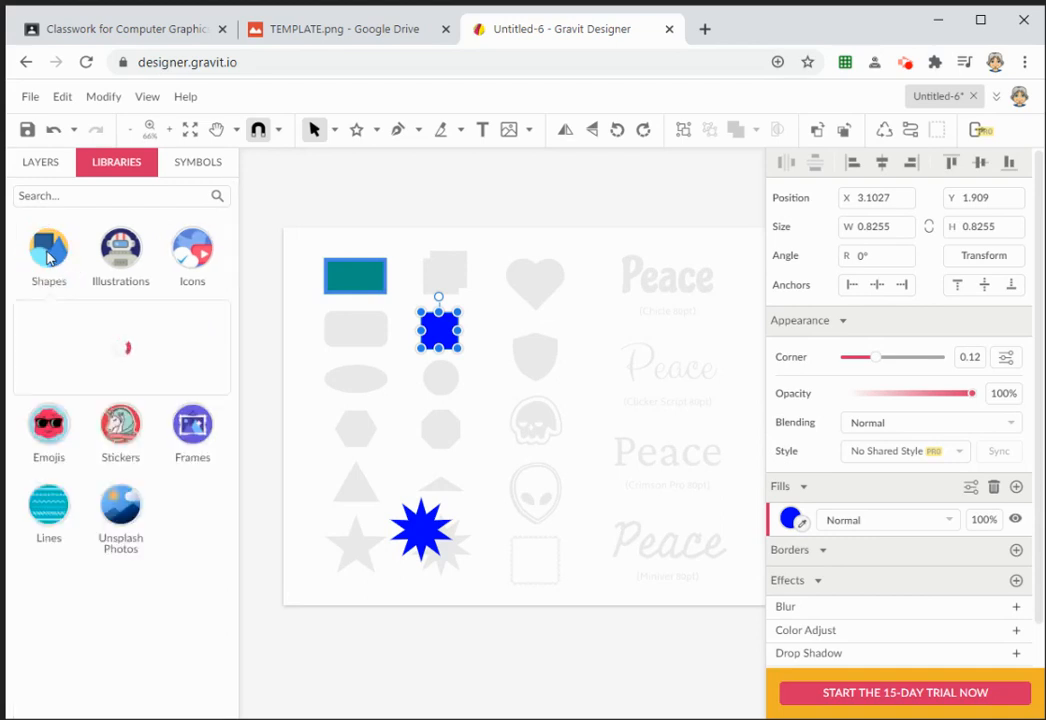
{"action": "scroll", "coordinate": [145, 400], "scroll_direction": "down", "scroll_amount": 5}
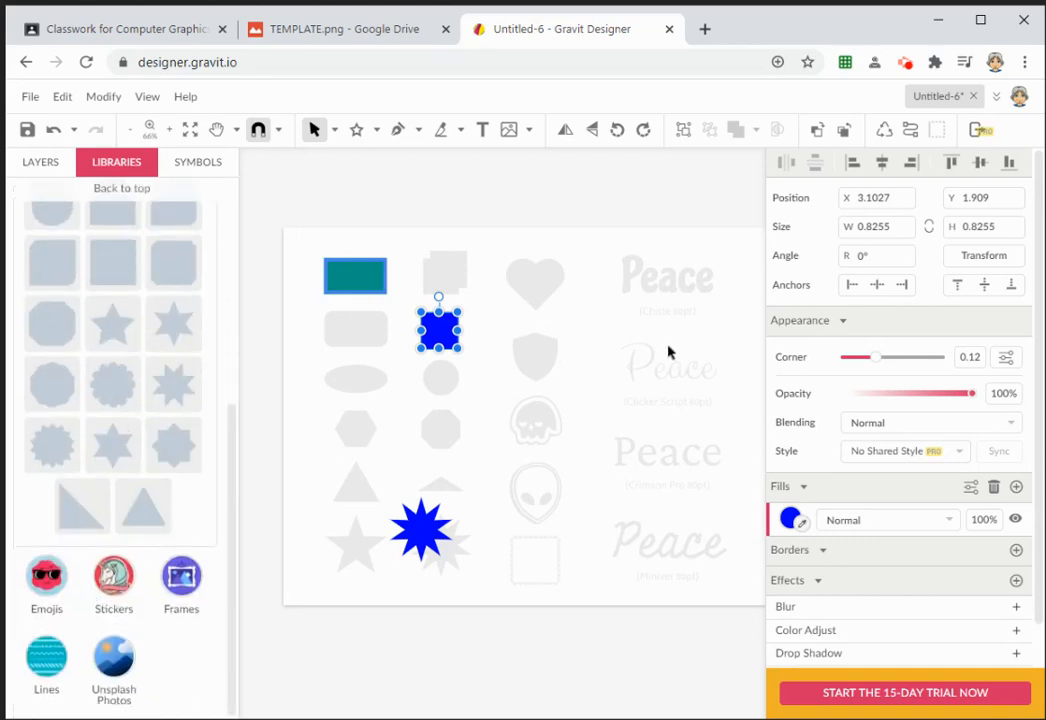
Add a text object reading "Peace" over the template's Chicle 80pt sample.
{"action": "left_click_drag", "start_coordinate": [669, 352], "coordinate": [597, 365]}
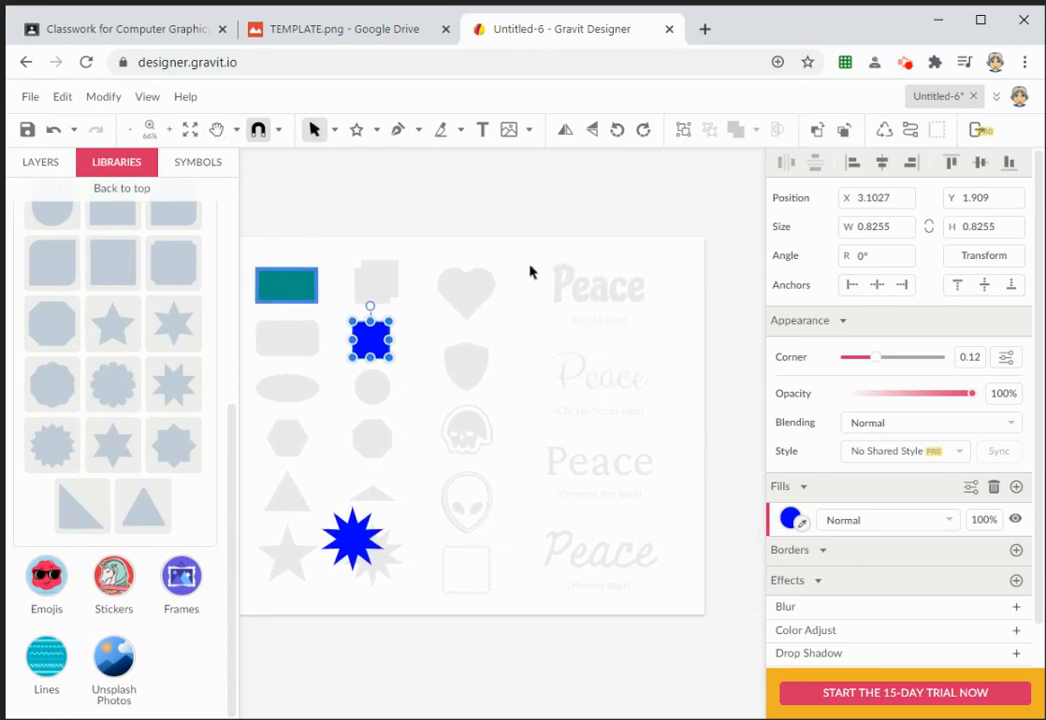
{"action": "key", "text": "z"}
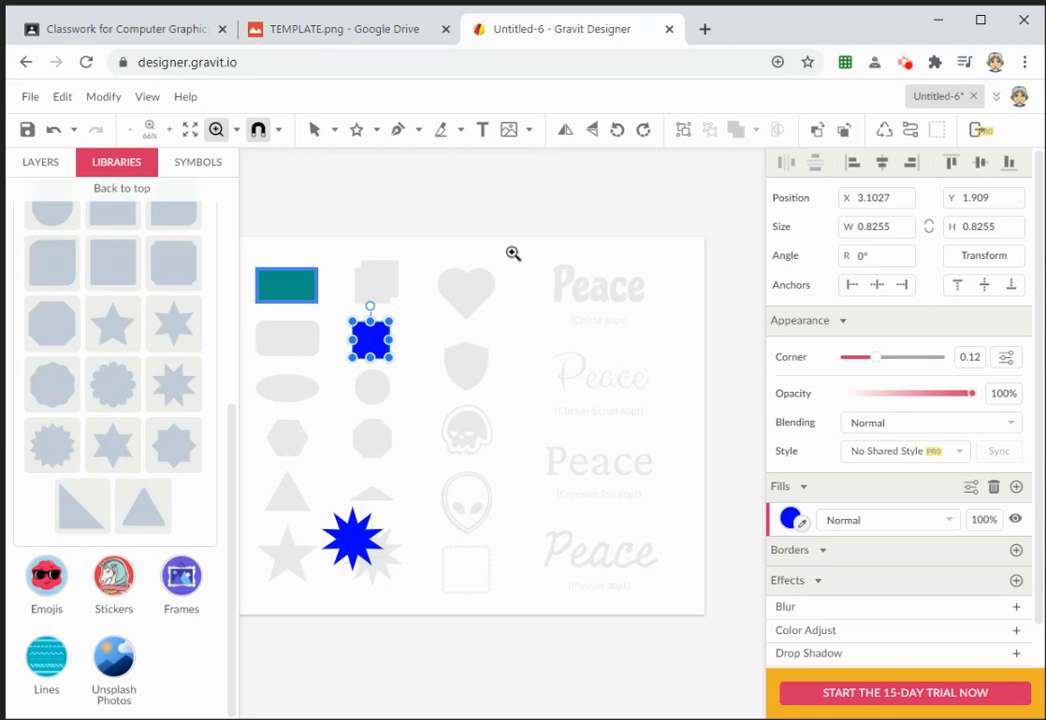
{"action": "left_click_drag", "start_coordinate": [506, 243], "coordinate": [731, 380]}
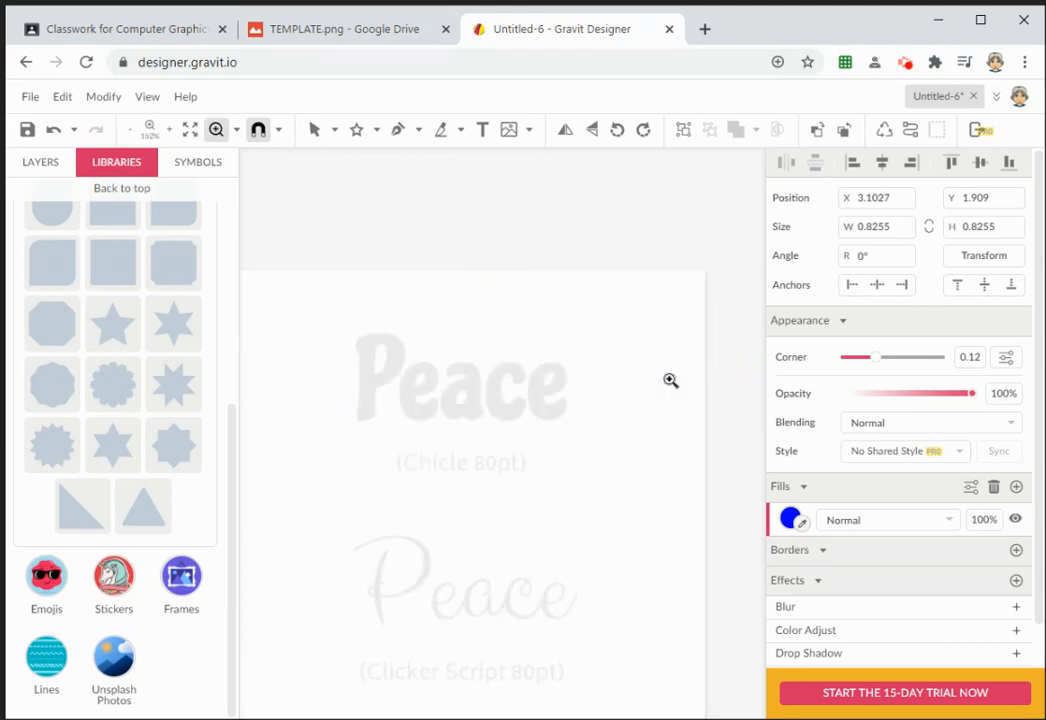
{"action": "left_click_drag", "start_coordinate": [306, 301], "coordinate": [562, 445]}
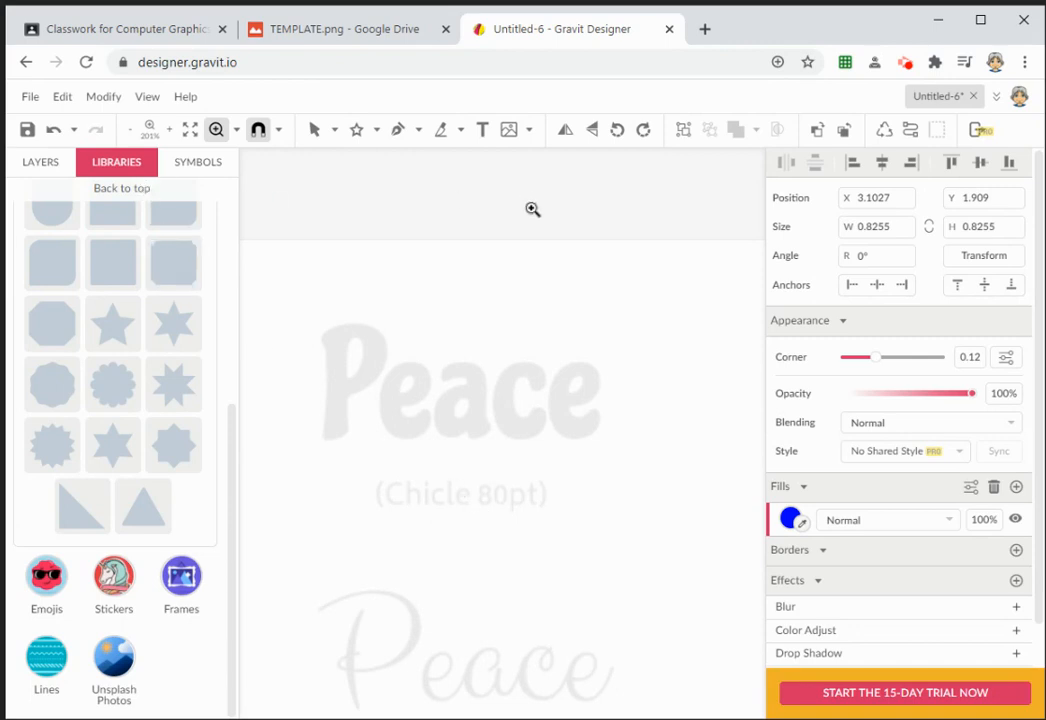
{"action": "left_click", "coordinate": [36, 160]}
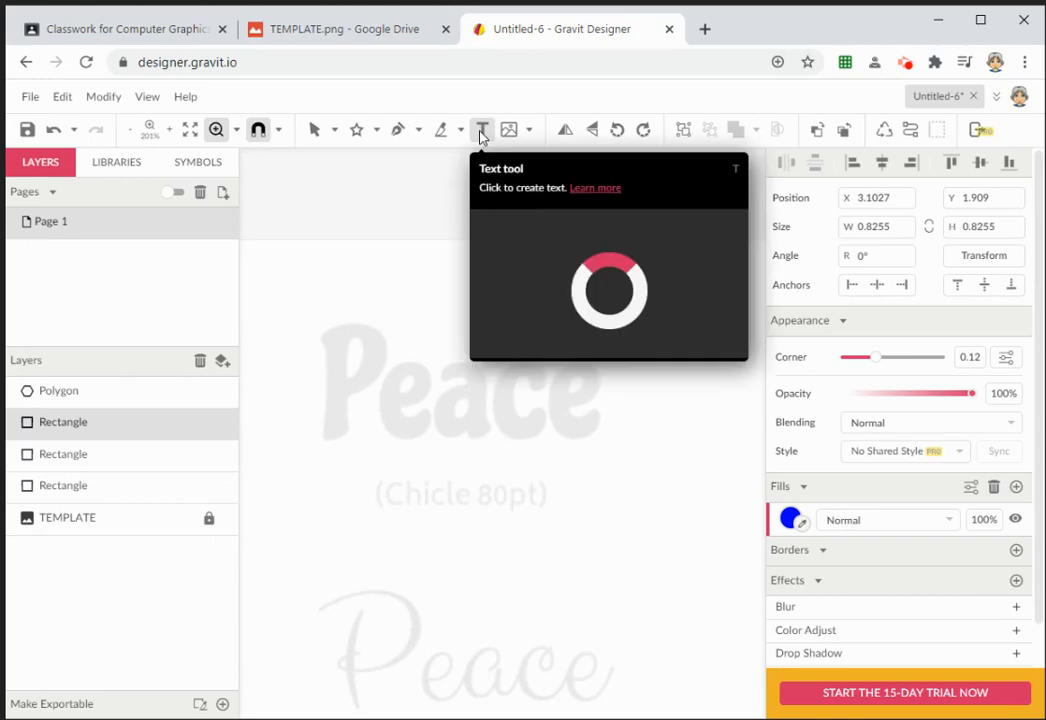
{"action": "left_click", "coordinate": [481, 131]}
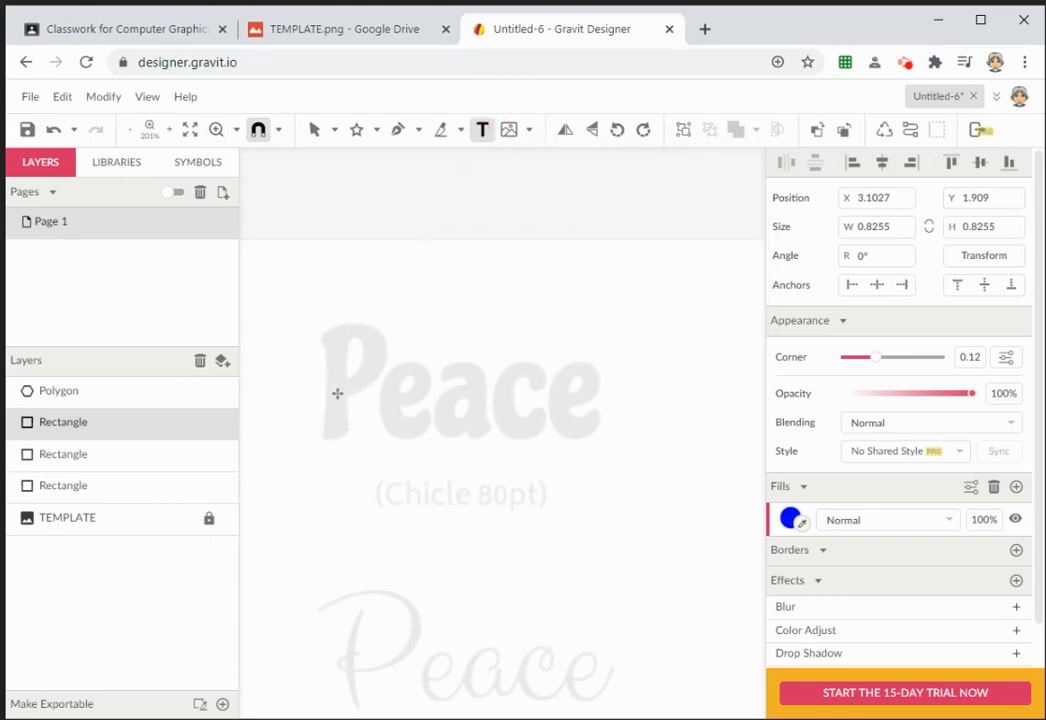
{"action": "left_click", "coordinate": [320, 383]}
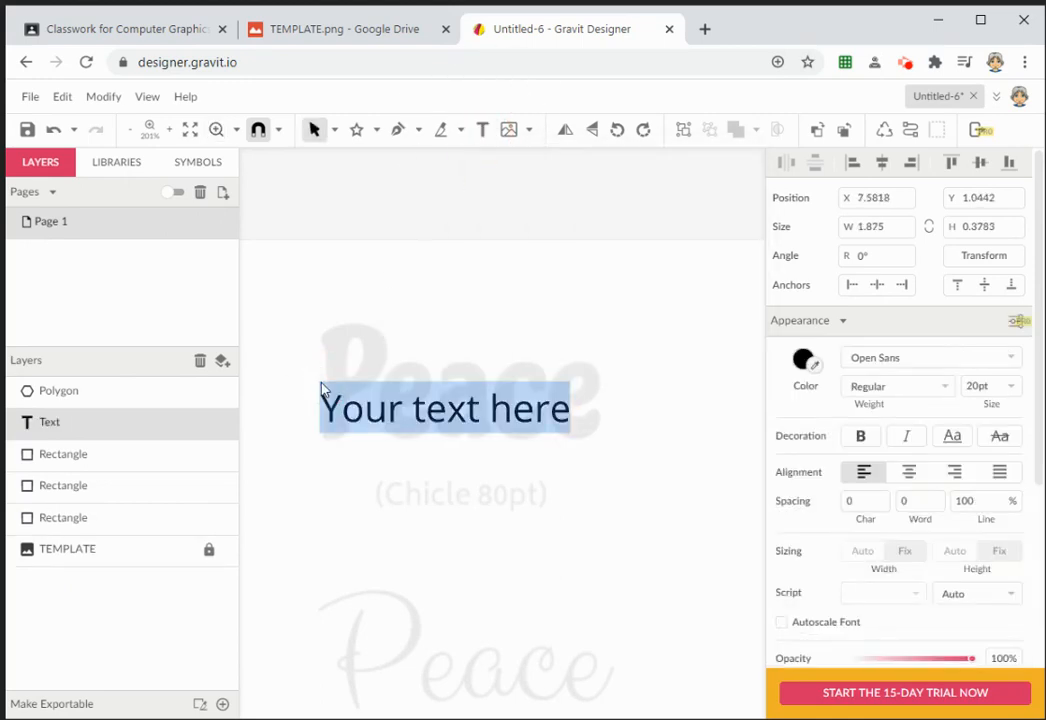
{"action": "type", "text": "Peace"}
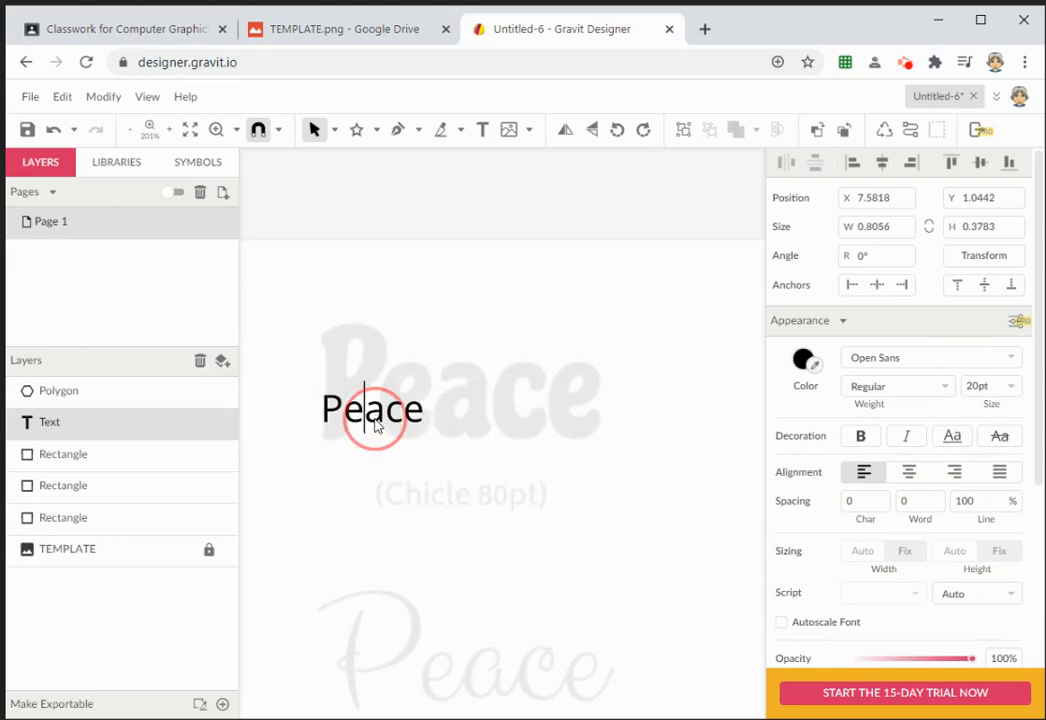
Decline syncing the file to Gravit Cloud and set the new "Peace" text's font to Chicle.
{"action": "double_click", "coordinate": [375, 424]}
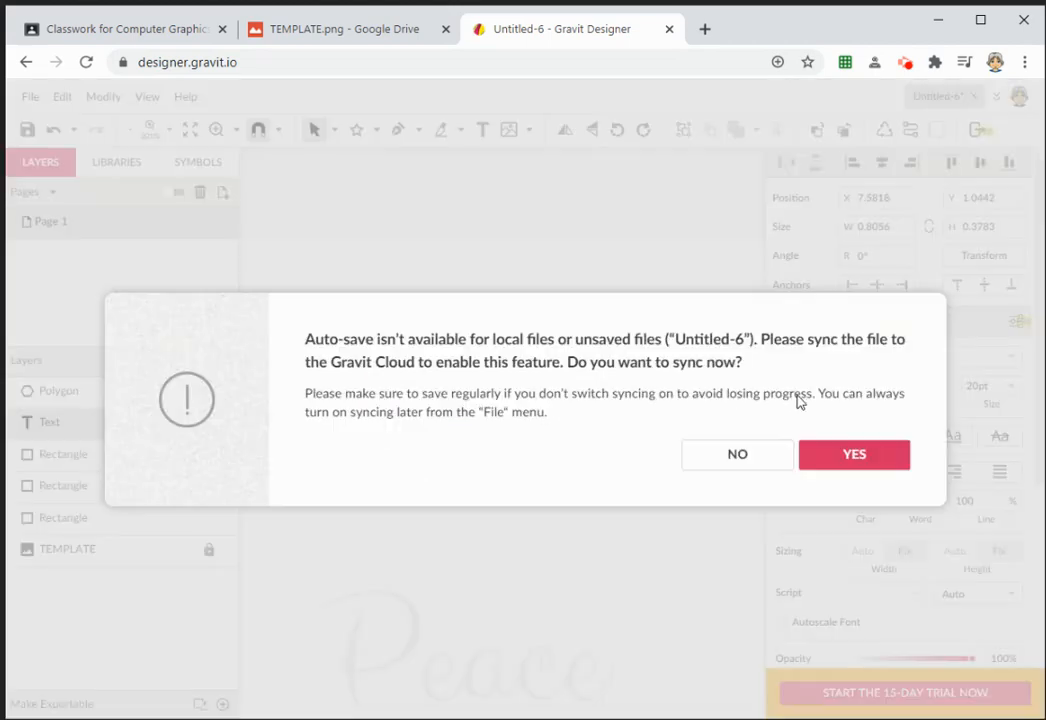
{"action": "left_click", "coordinate": [740, 458]}
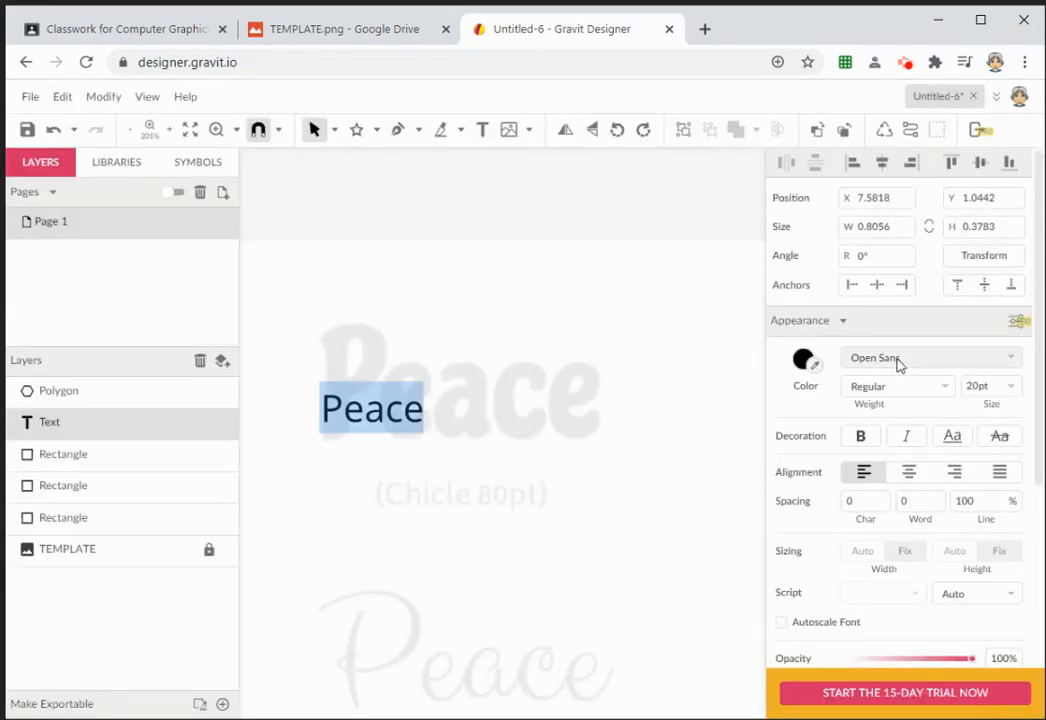
{"action": "left_click", "coordinate": [903, 357]}
{"action": "left_click", "coordinate": [999, 357]}
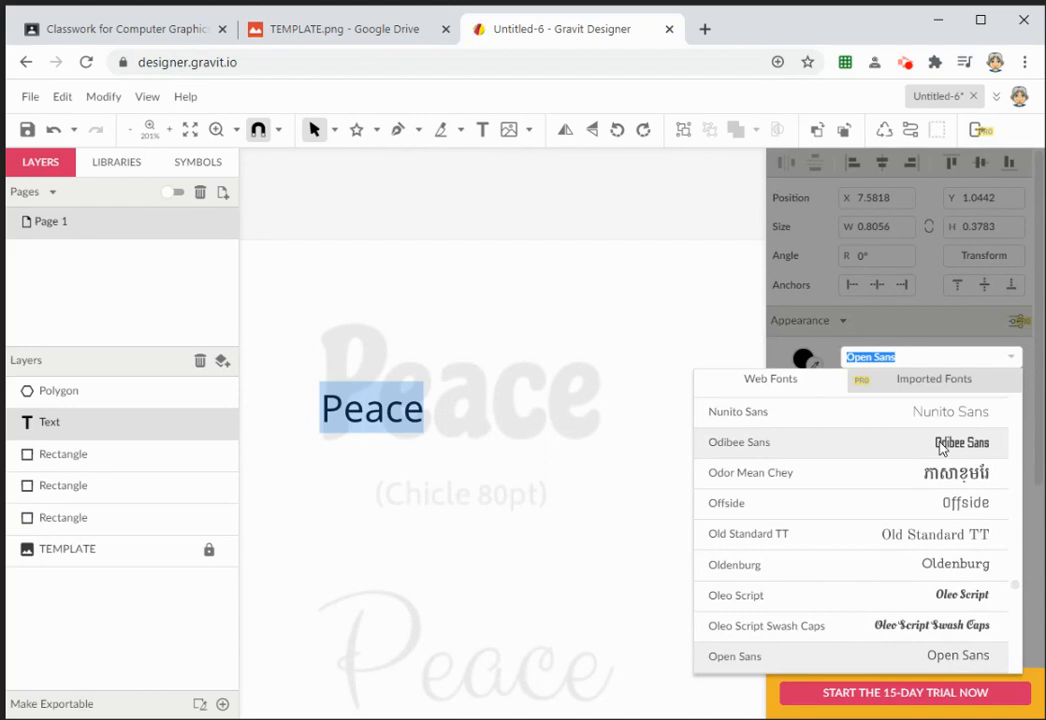
{"action": "type", "text": "chi"}
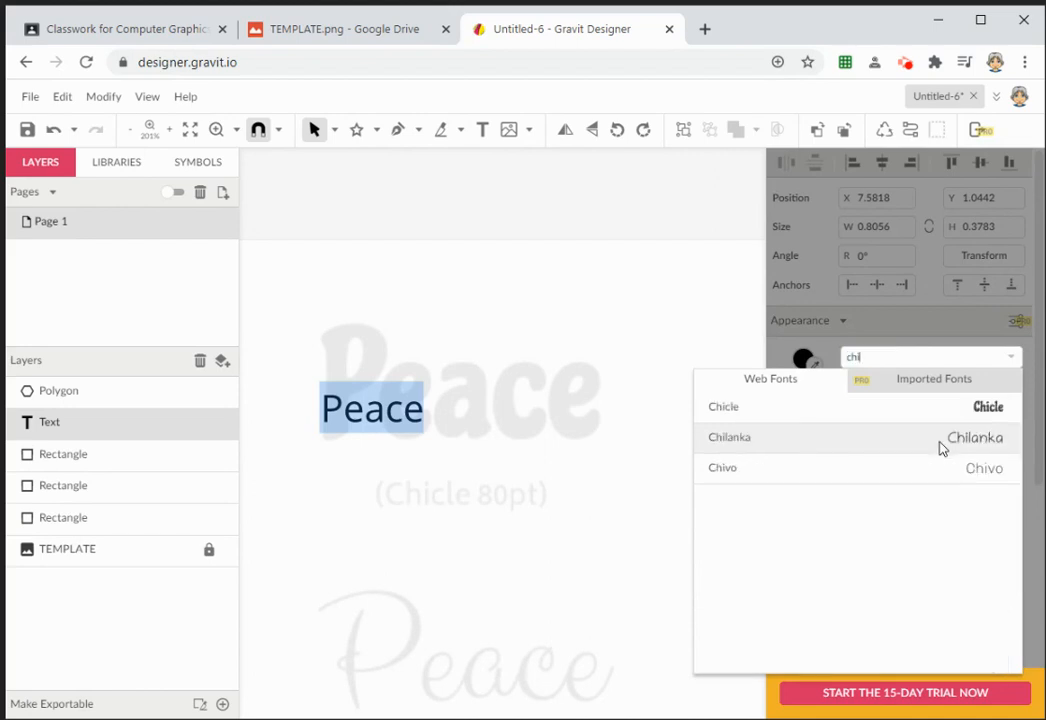
{"action": "left_click", "coordinate": [757, 413]}
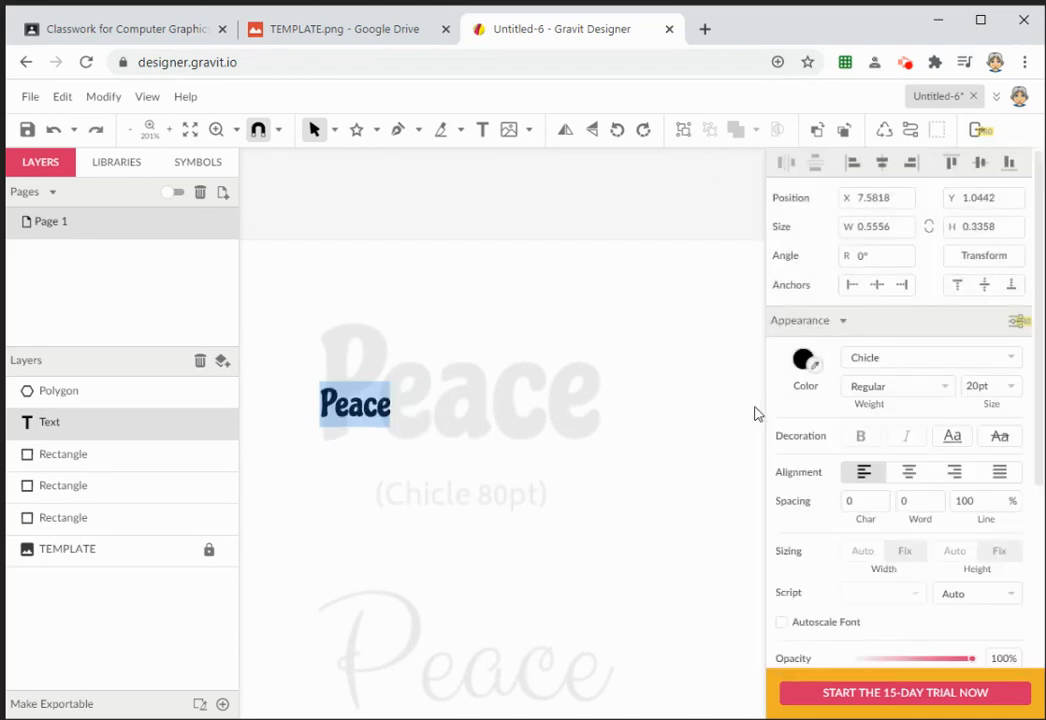
Set the font size of the Chicle "Peace" text to 80 pt.
{"action": "left_click", "coordinate": [997, 388]}
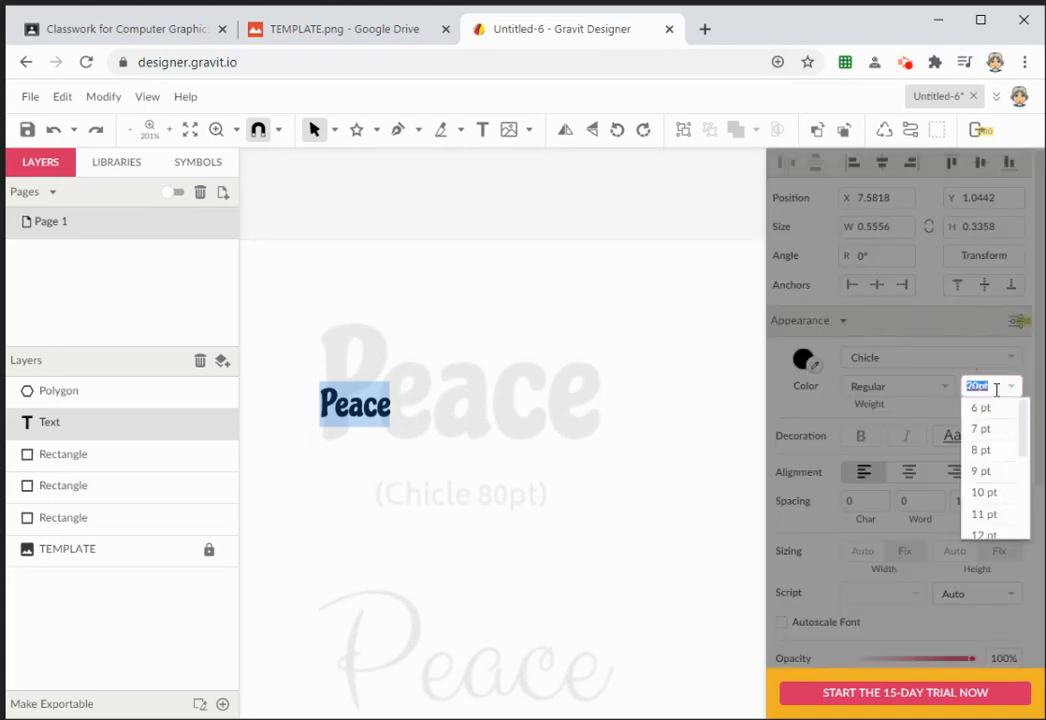
{"action": "type", "text": "80"}
{"action": "key", "text": "Return"}
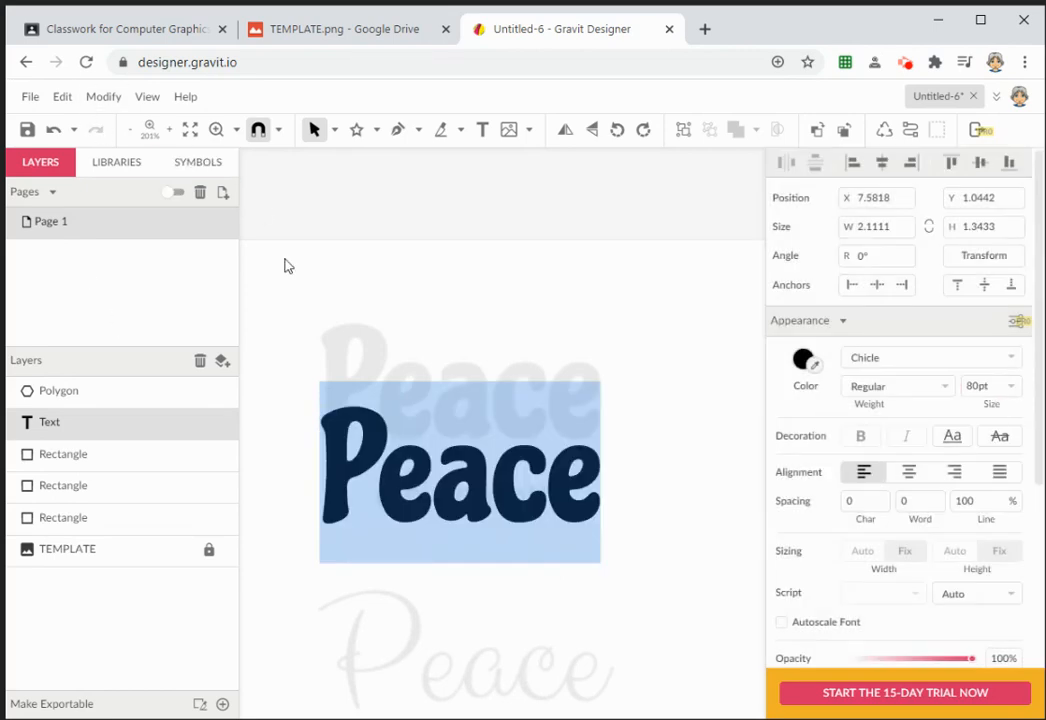
Move the "Peace" text up onto the template's Chicle sample, to about X 7.58, Y 0.42 in.
{"action": "left_click", "coordinate": [316, 131]}
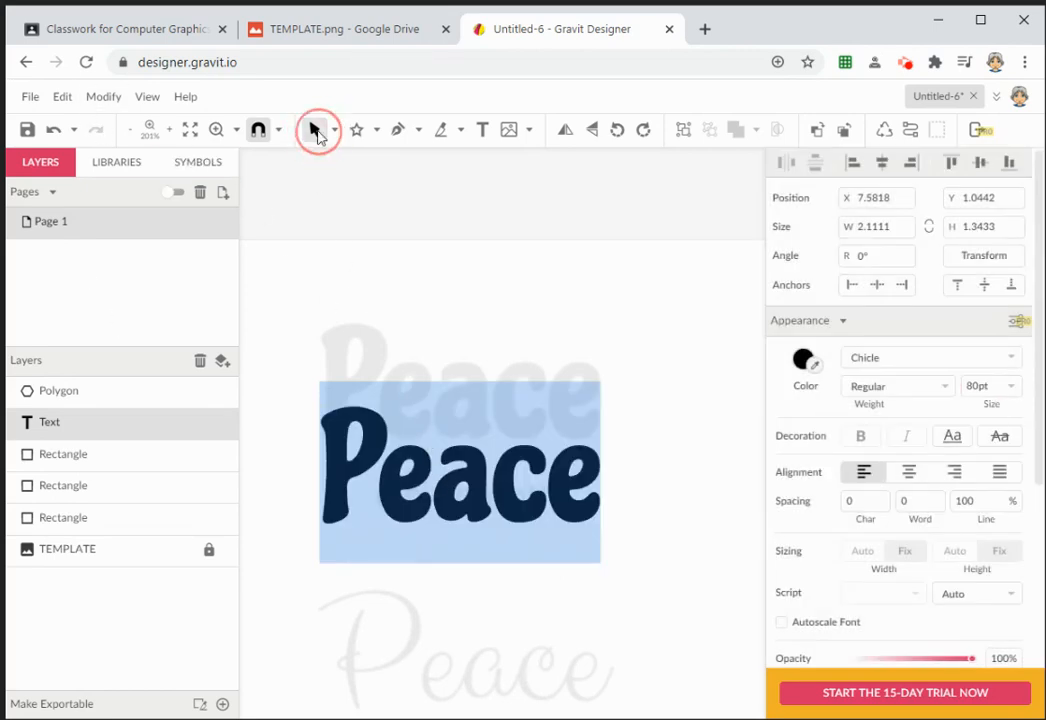
{"action": "left_click", "coordinate": [458, 426]}
{"action": "left_click", "coordinate": [726, 481]}
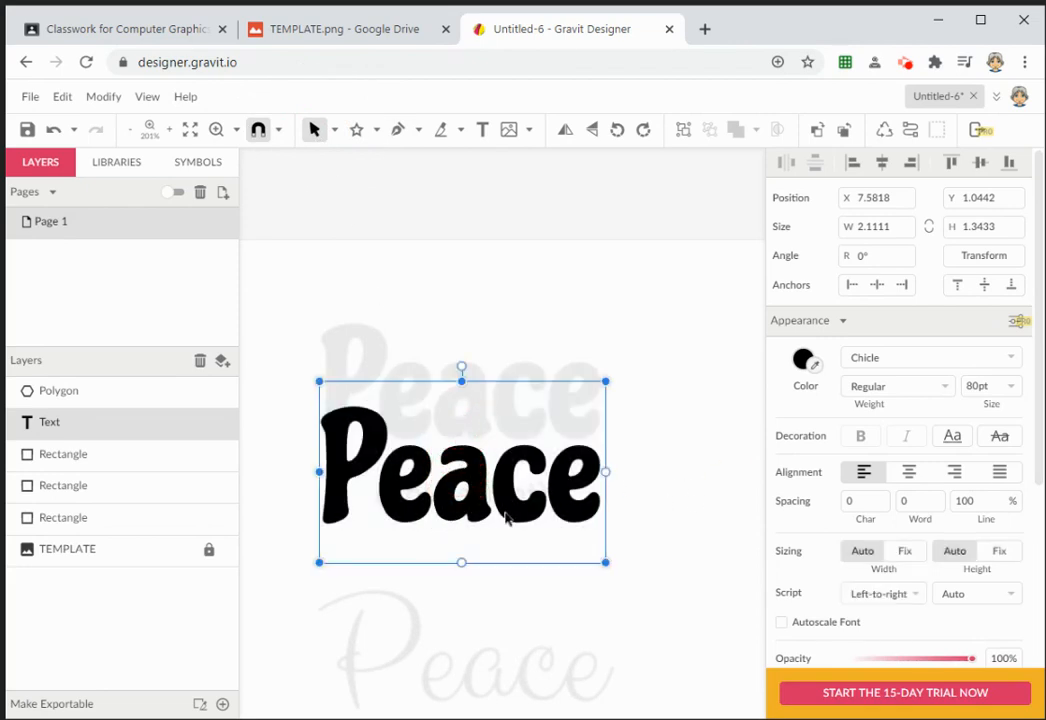
{"action": "left_click_drag", "start_coordinate": [509, 496], "coordinate": [508, 438]}
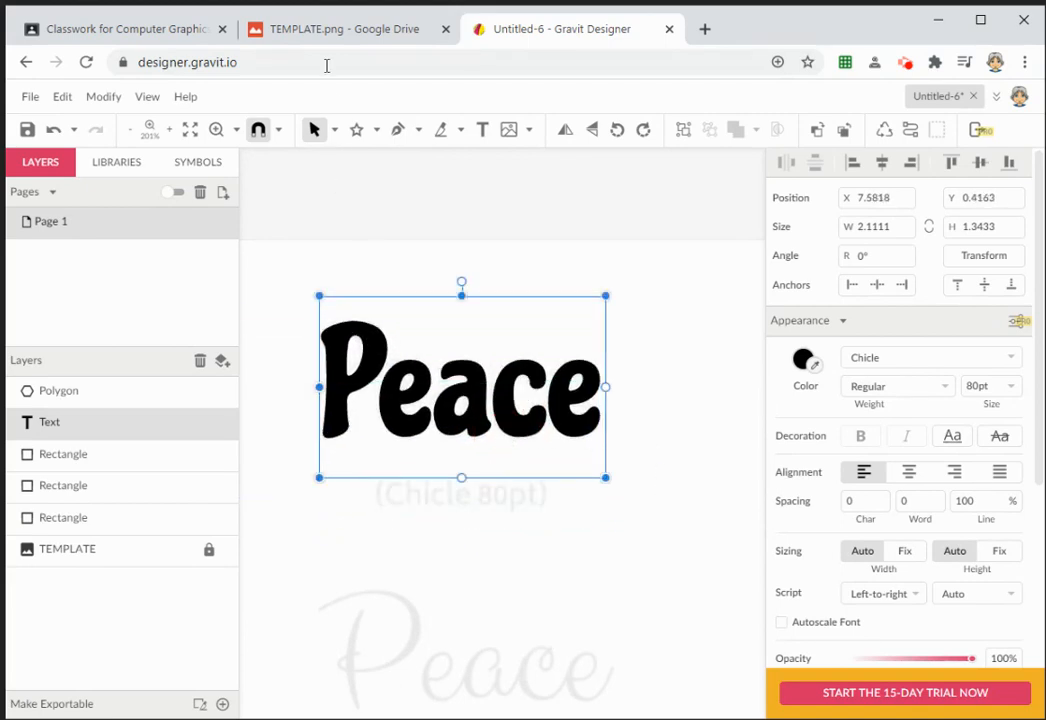
Switch to Google Classroom and examine EXAMPLE.png for the fill and border styling of the shapes and text.
{"action": "left_click", "coordinate": [89, 28]}
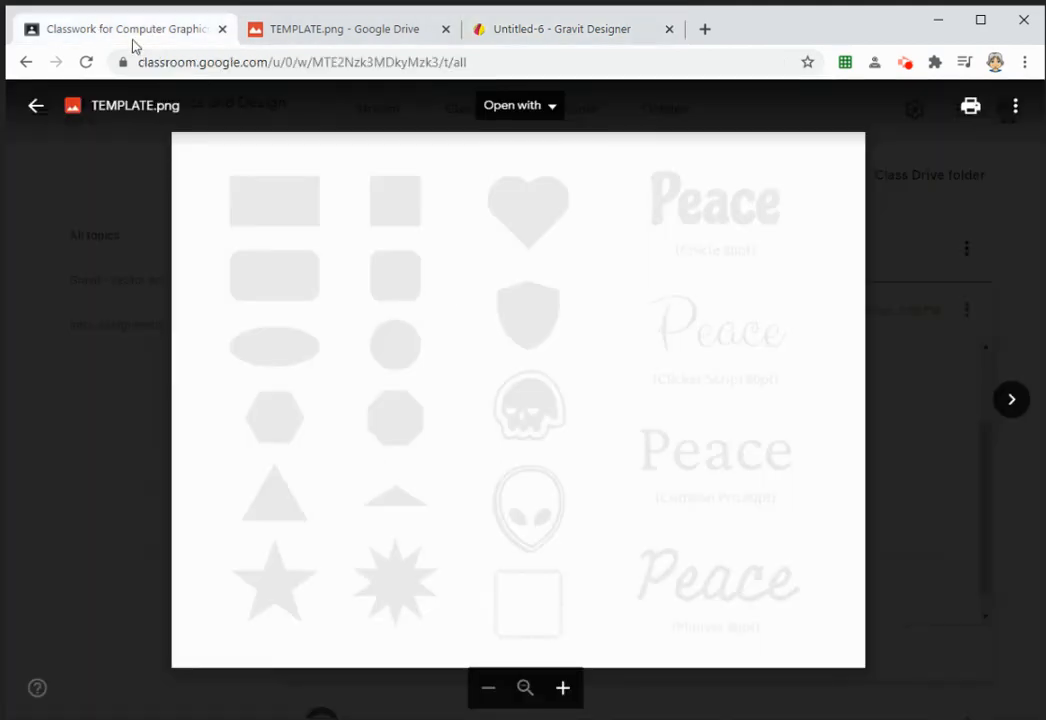
{"action": "left_click", "coordinate": [30, 105]}
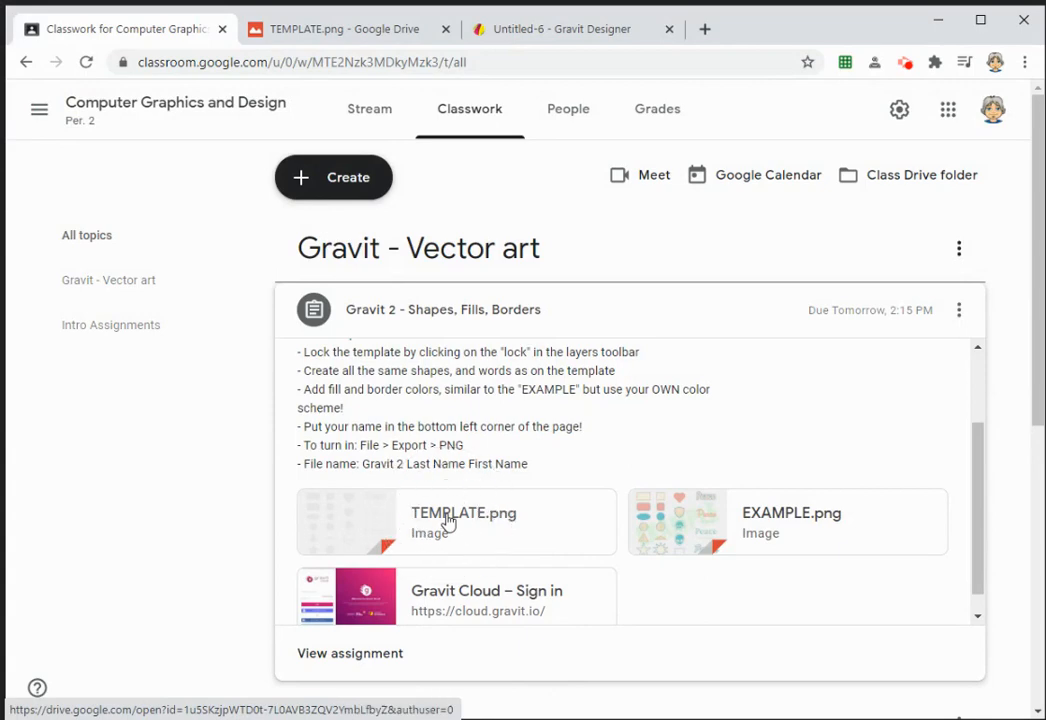
{"action": "left_click", "coordinate": [679, 532]}
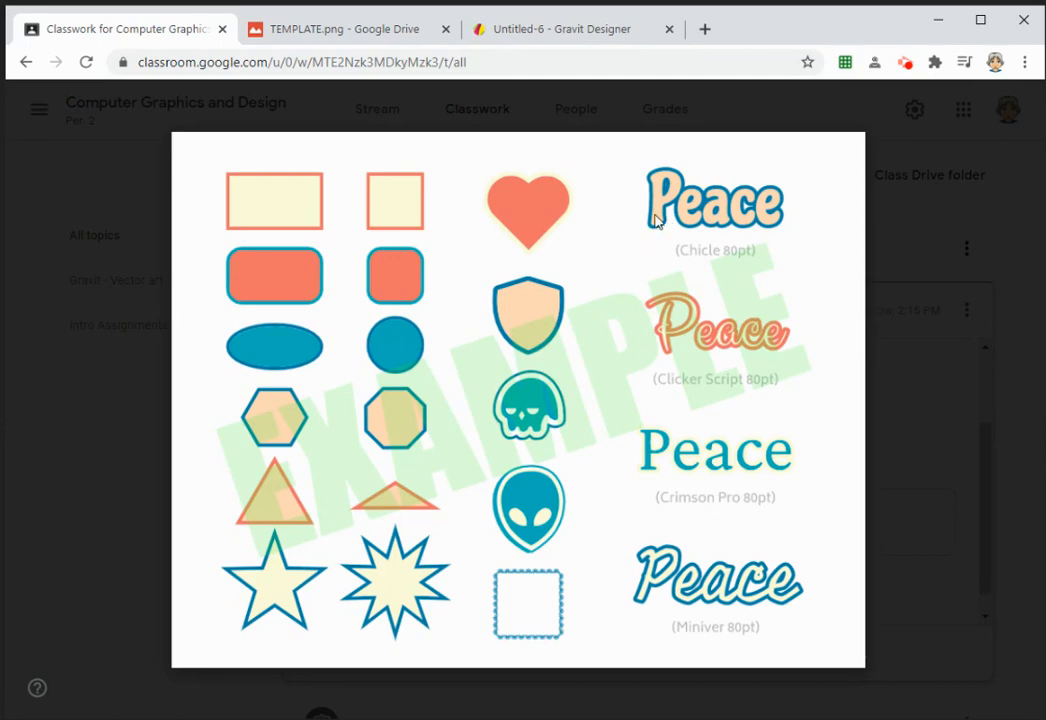
{"action": "key", "text": "ctrl"}
{"action": "key", "text": "ctrl"}
{"action": "key", "text": "ctrl"}
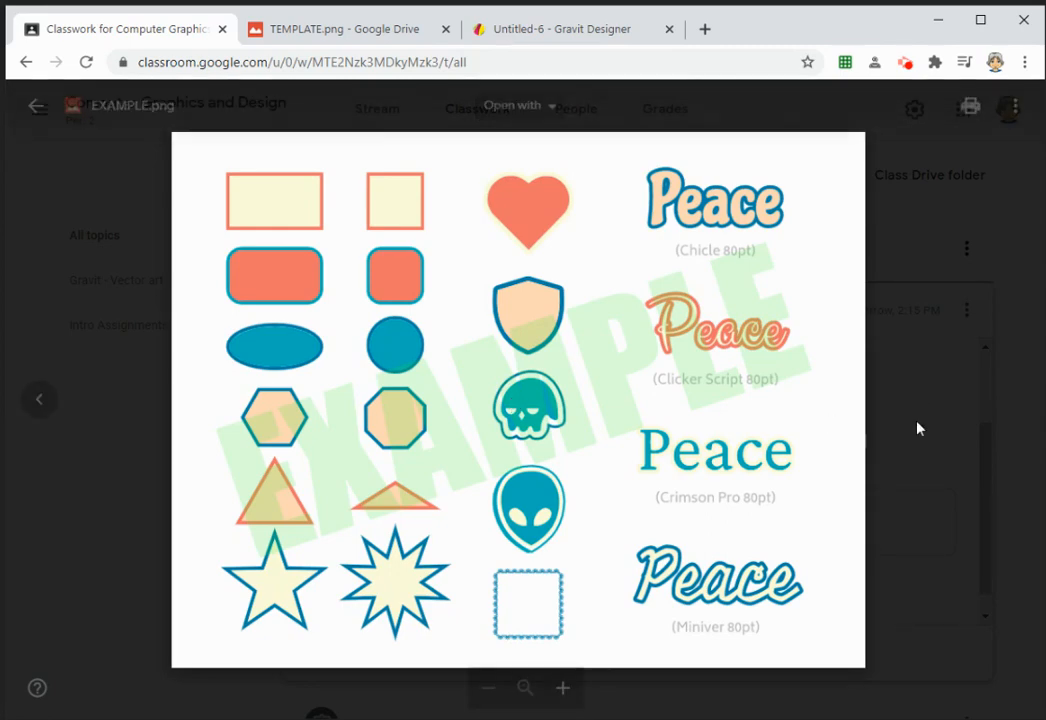
{"action": "left_click", "coordinate": [36, 105]}
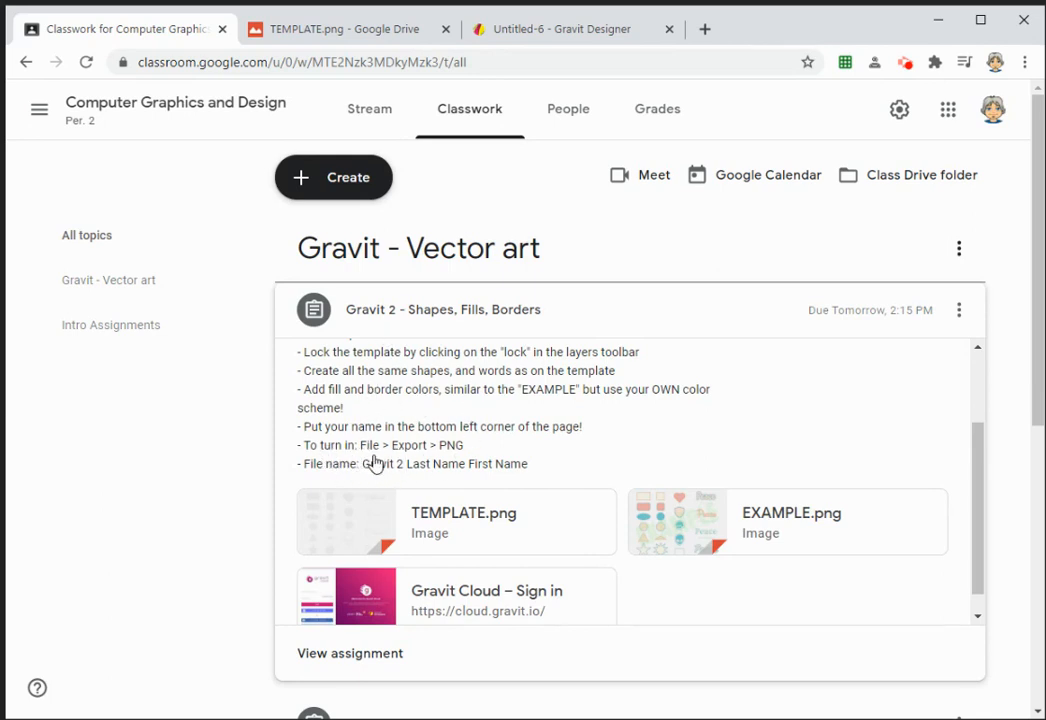
Read through the Gravit 2 assignment instructions on coloring, name placement, PNG export and file naming.
{"action": "key", "text": "ctrl"}
{"action": "key", "text": "ctrl"}
{"action": "key", "text": "ctrl"}
{"action": "key", "text": "ctrl"}
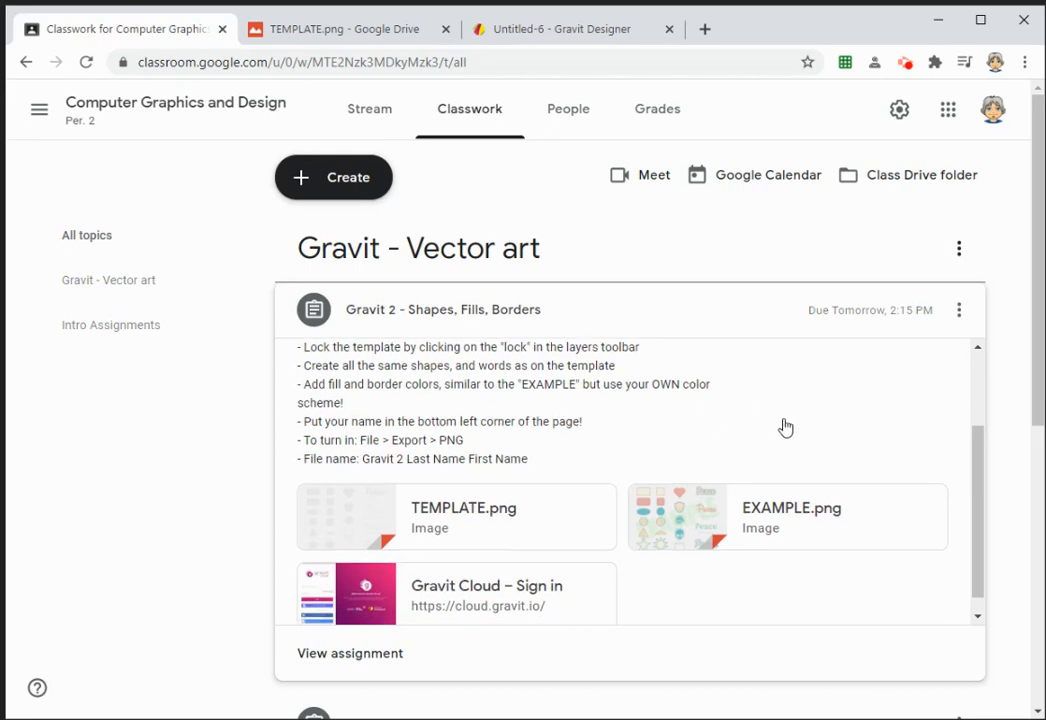
{"action": "scroll", "coordinate": [787, 427], "scroll_direction": "down", "scroll_amount": 1}
{"action": "scroll", "coordinate": [778, 434], "scroll_direction": "up", "scroll_amount": 3}
{"action": "scroll", "coordinate": [778, 433], "scroll_direction": "down", "scroll_amount": 3}
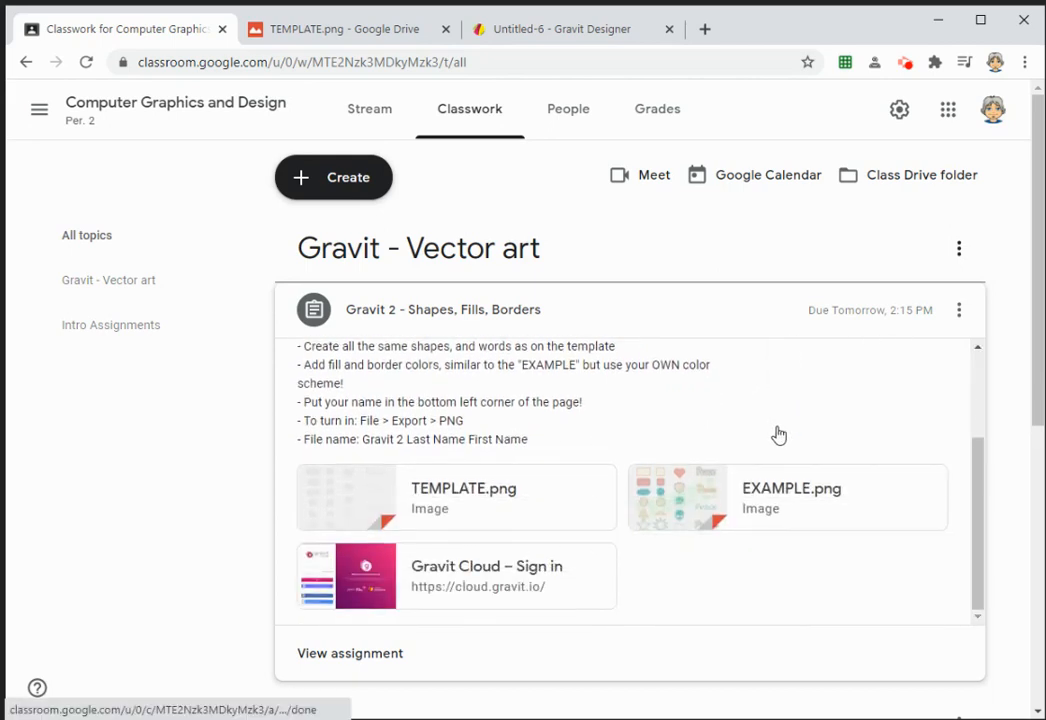
Check the assignment's Gravit Cloud link and EXAMPLE.png attachment, returning to the Classwork page.
{"action": "left_click", "coordinate": [474, 572]}
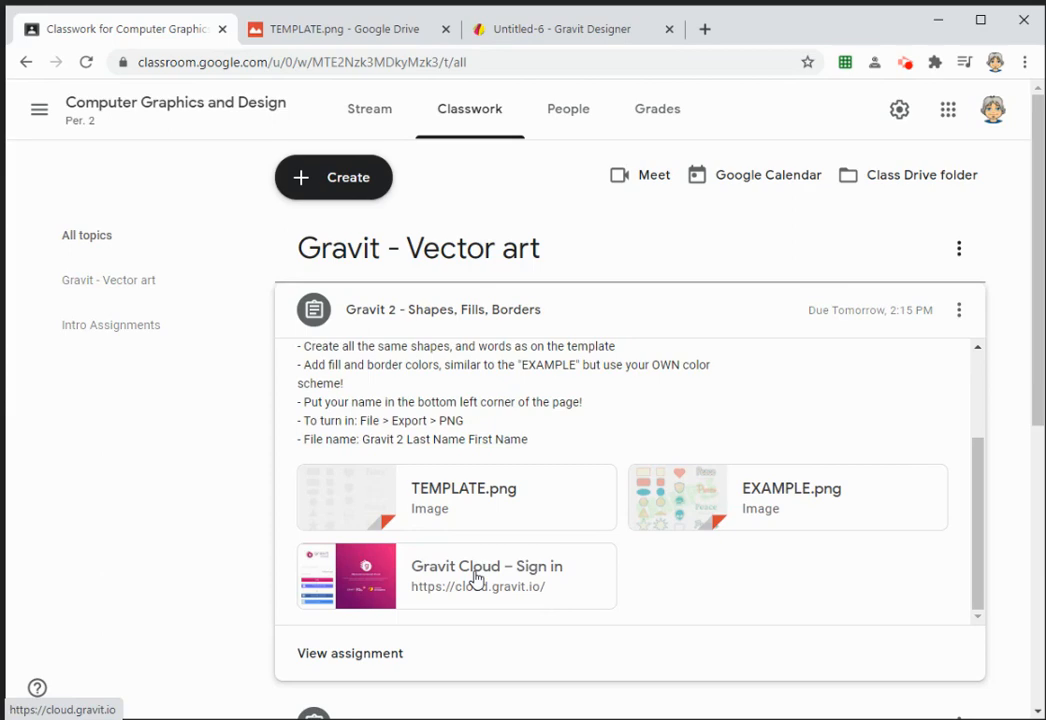
{"action": "left_click", "coordinate": [474, 572]}
{"action": "left_click", "coordinate": [710, 512]}
{"action": "left_click", "coordinate": [33, 110]}
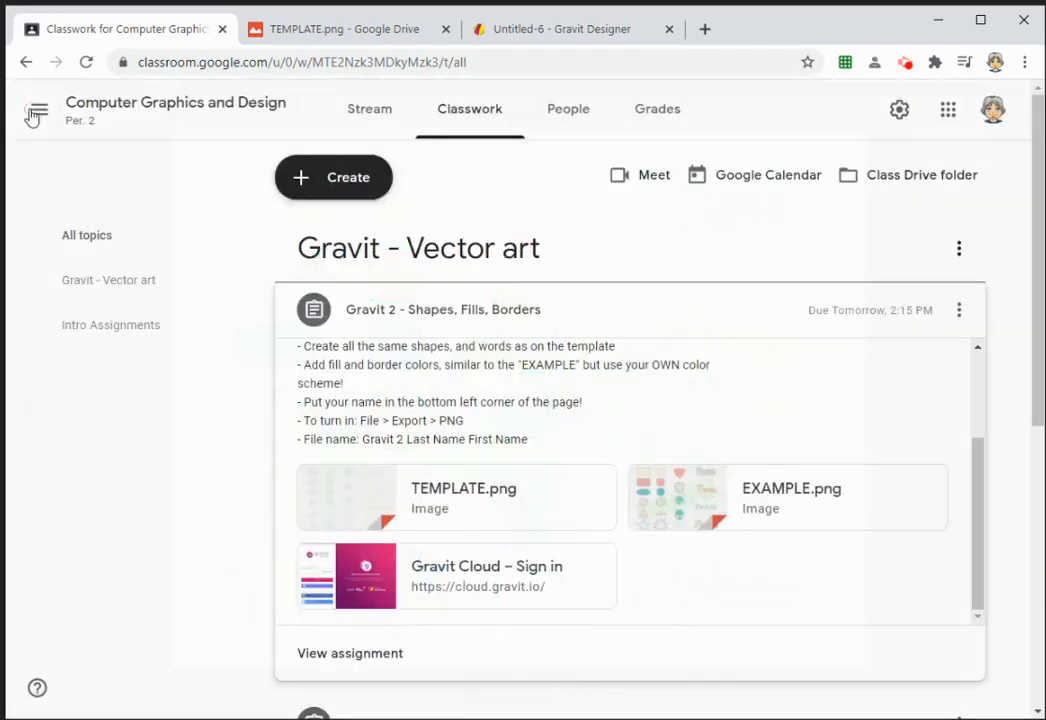